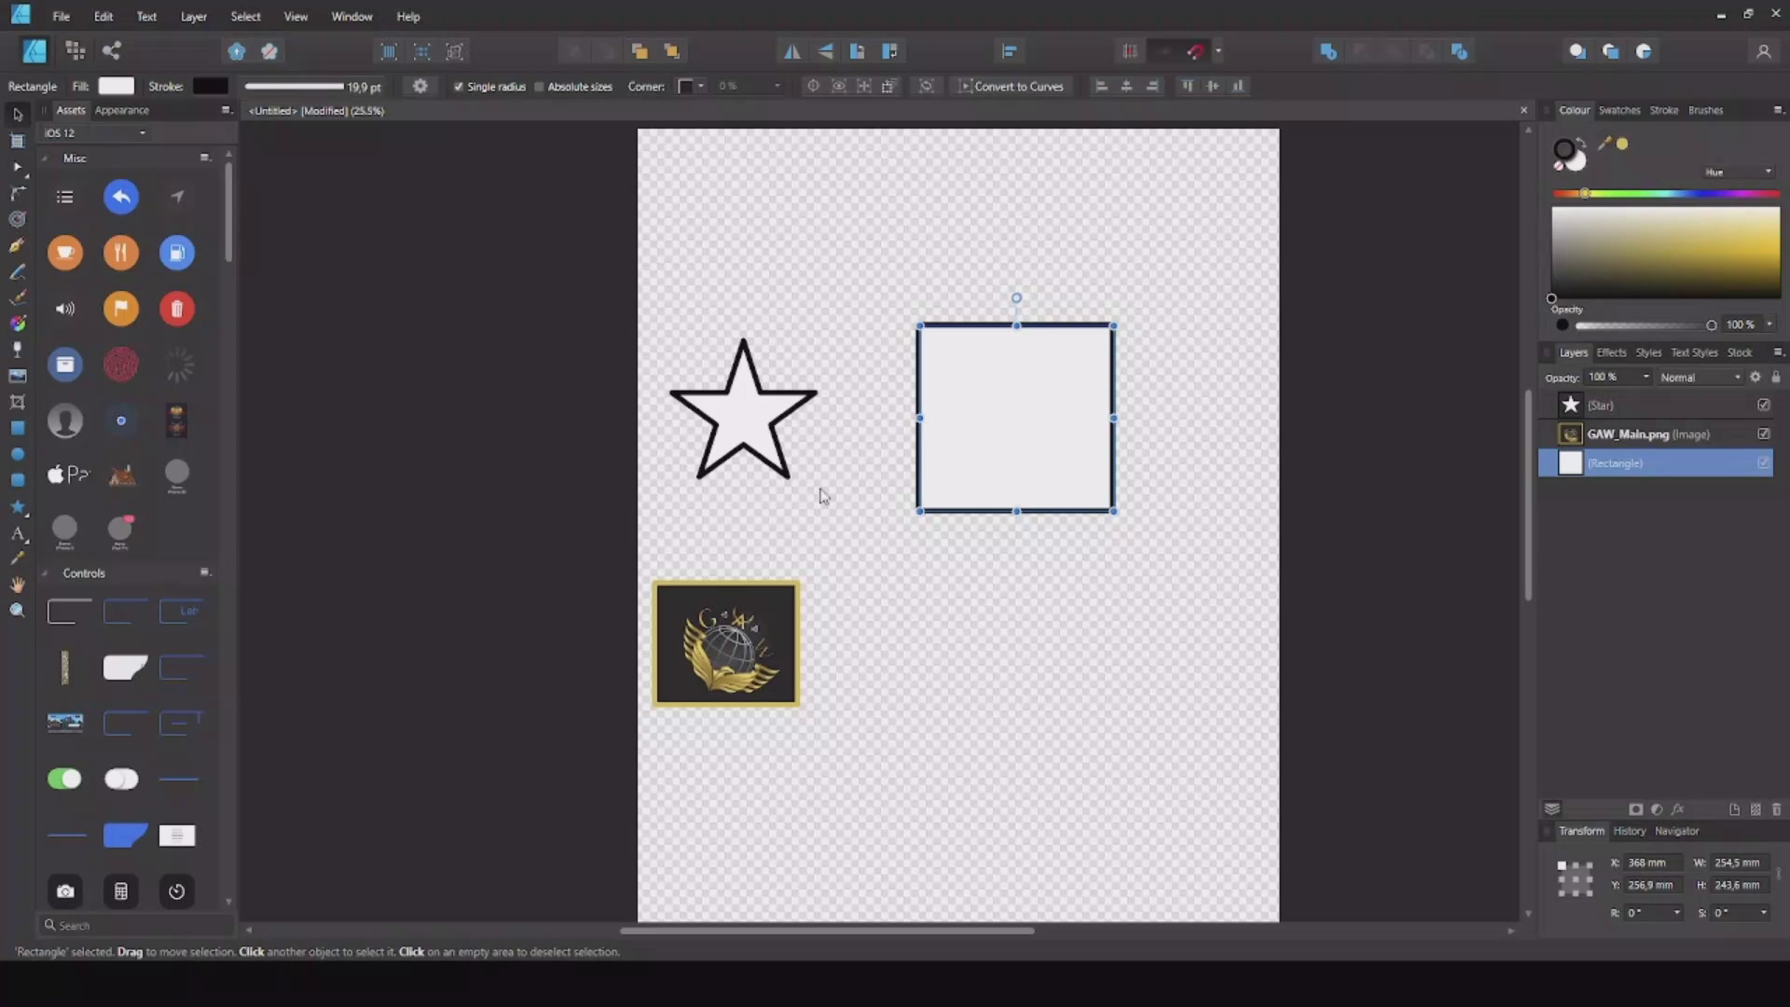
Delete the rectangle and the star from the page
key(Delete)
click(770, 427)
key(Delete)
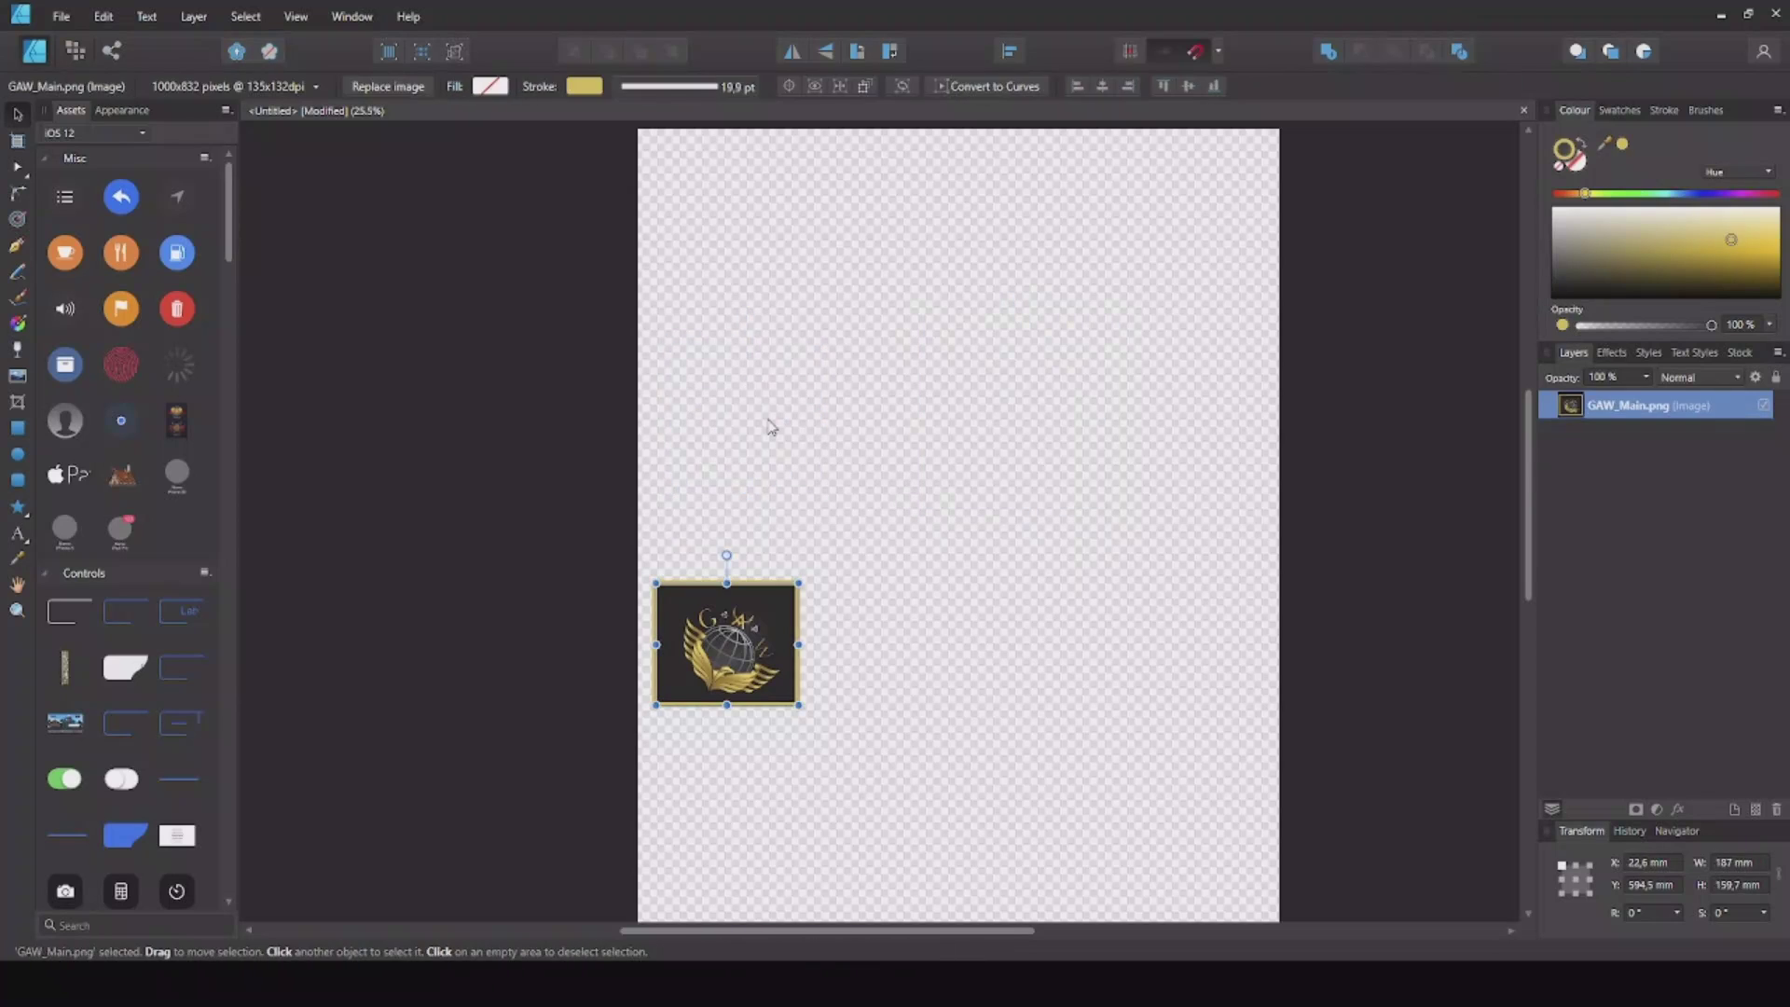
click(1027, 501)
Move the logo image up toward the page centre and enlarge it
click(753, 685)
drag(704, 625, 823, 462)
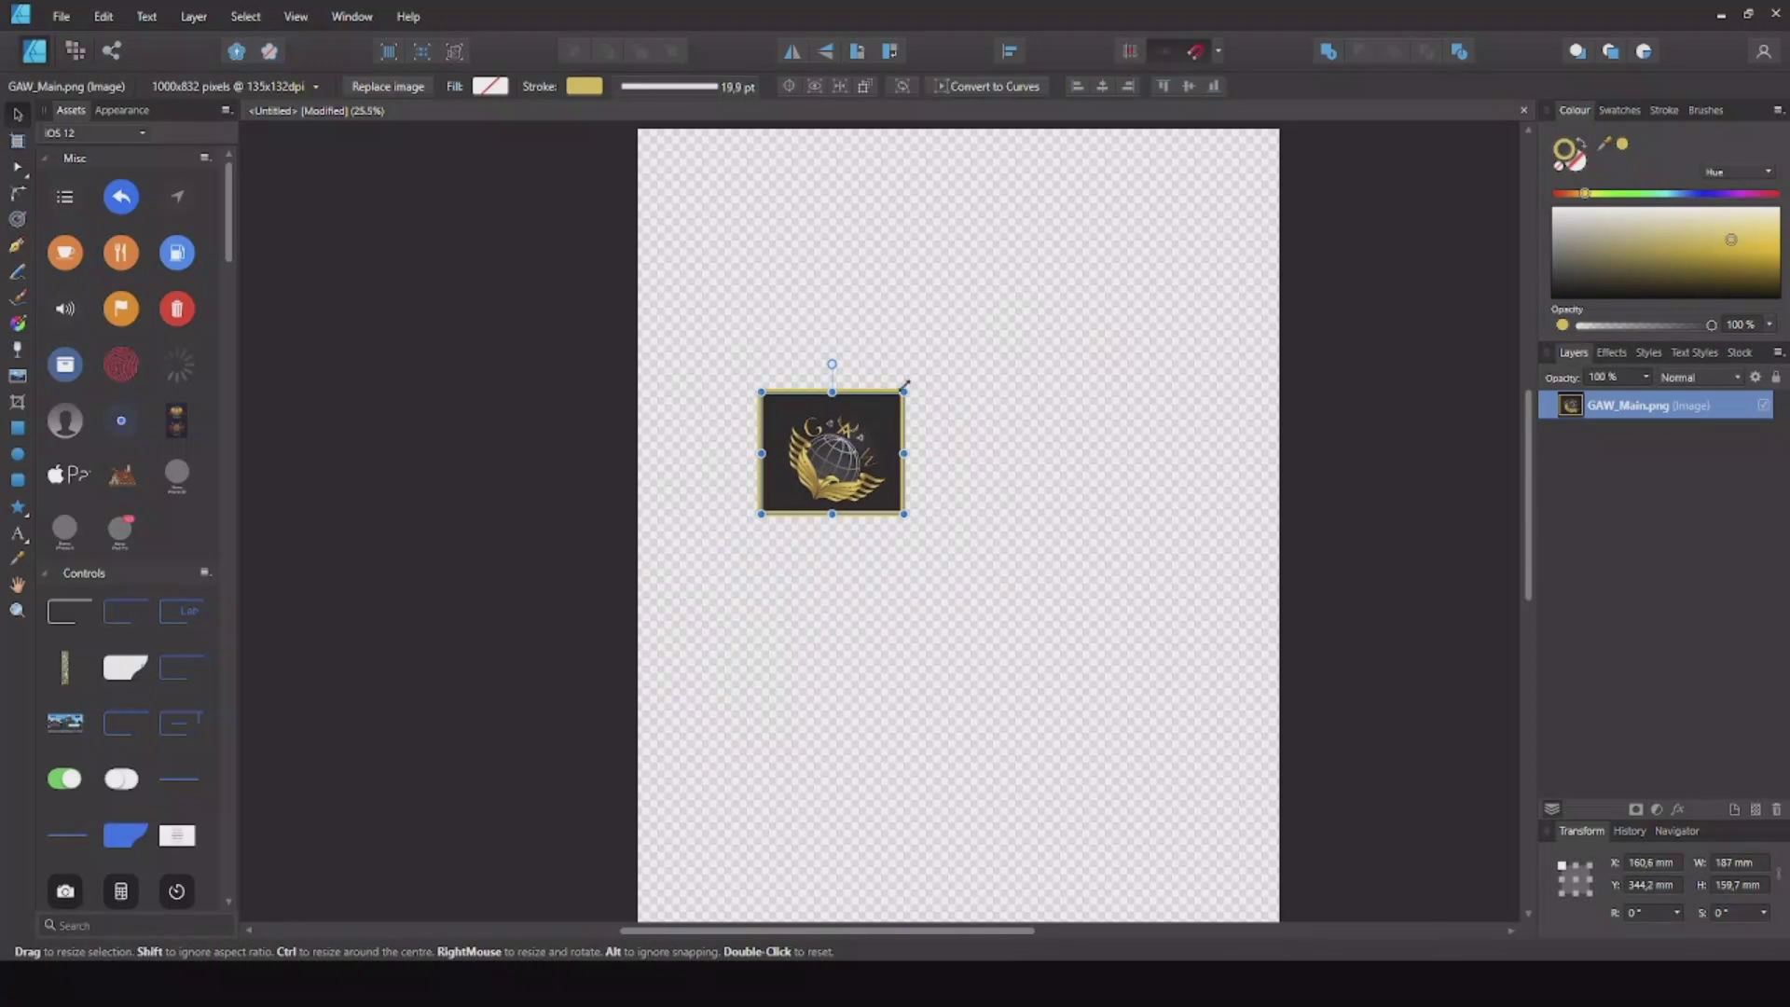
drag(903, 385, 936, 364)
Draw a star below the logo image and nudge it up and left
click(1009, 381)
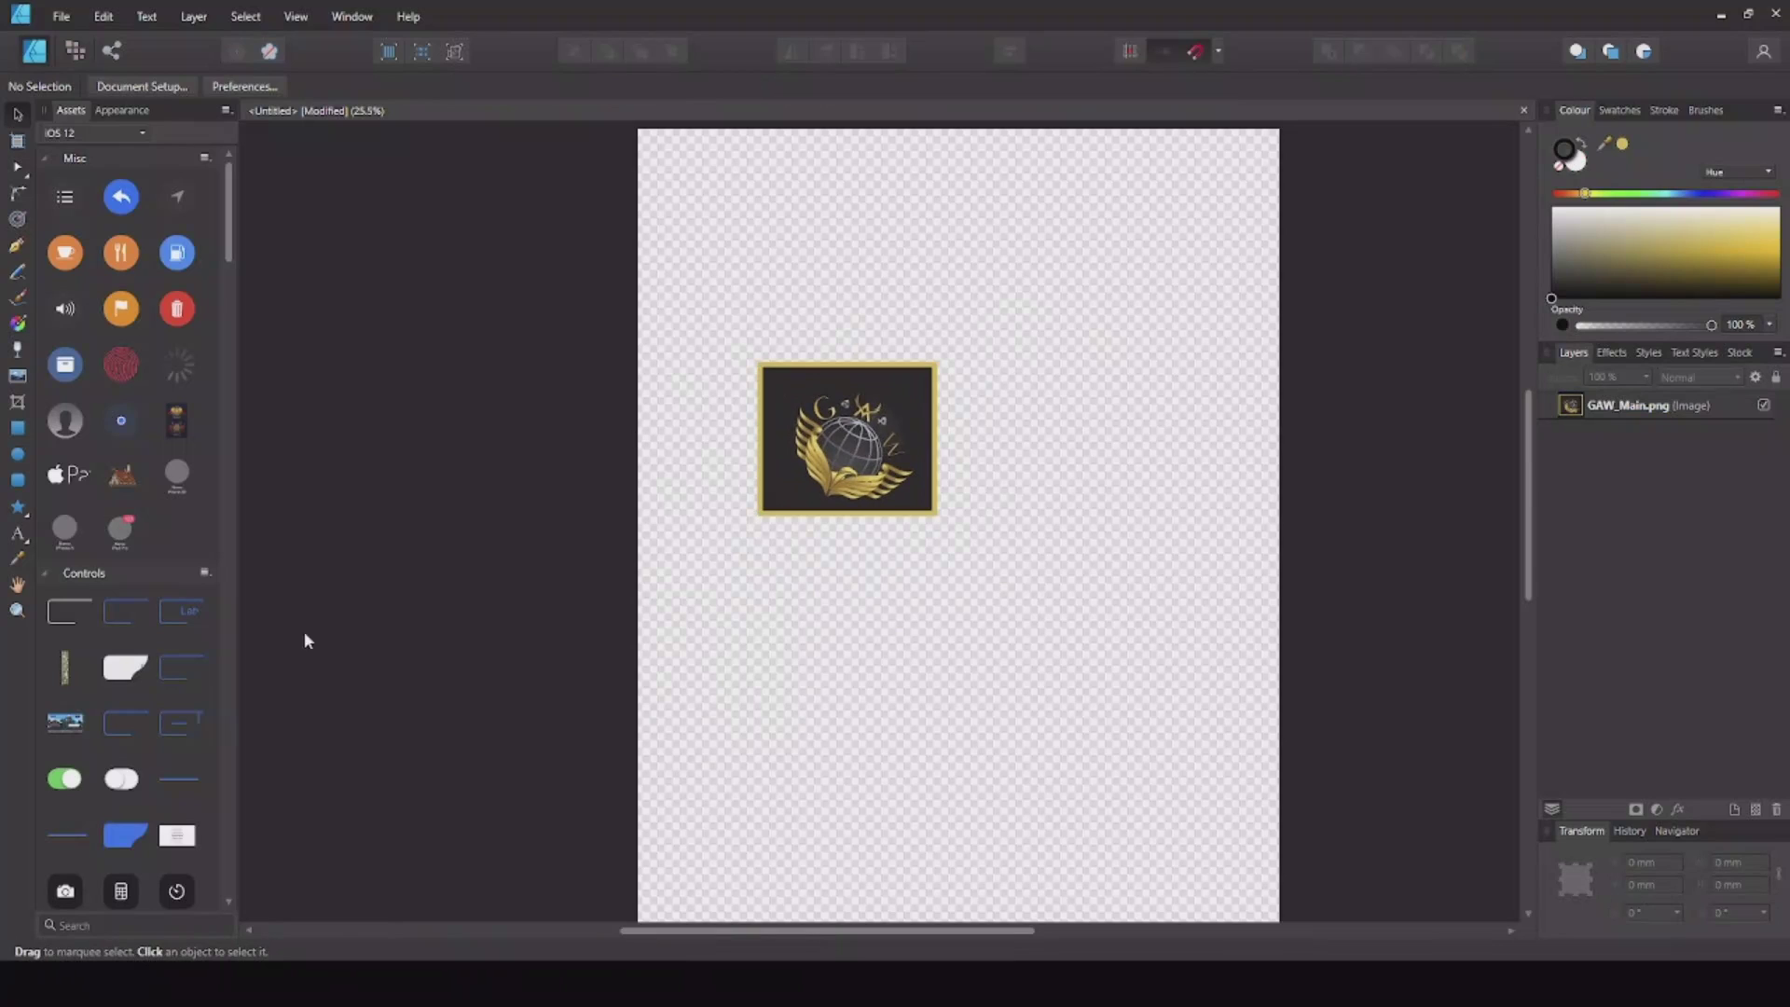
click(18, 508)
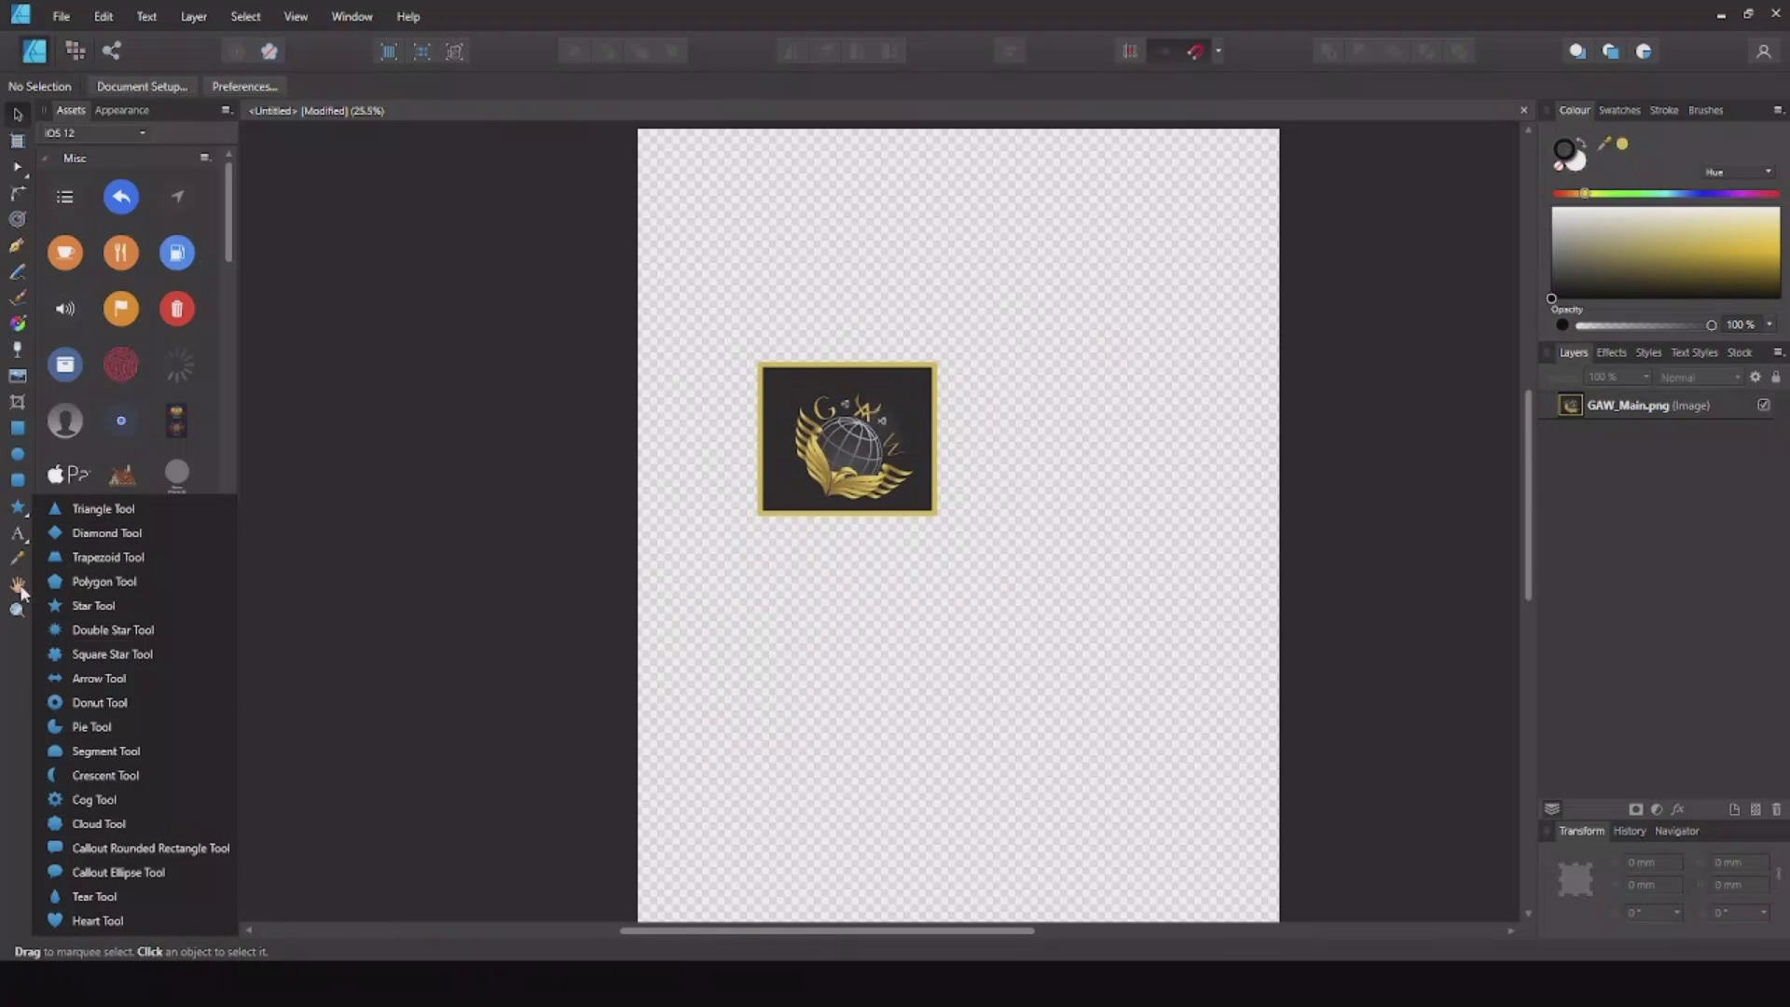
click(110, 606)
drag(724, 574, 954, 807)
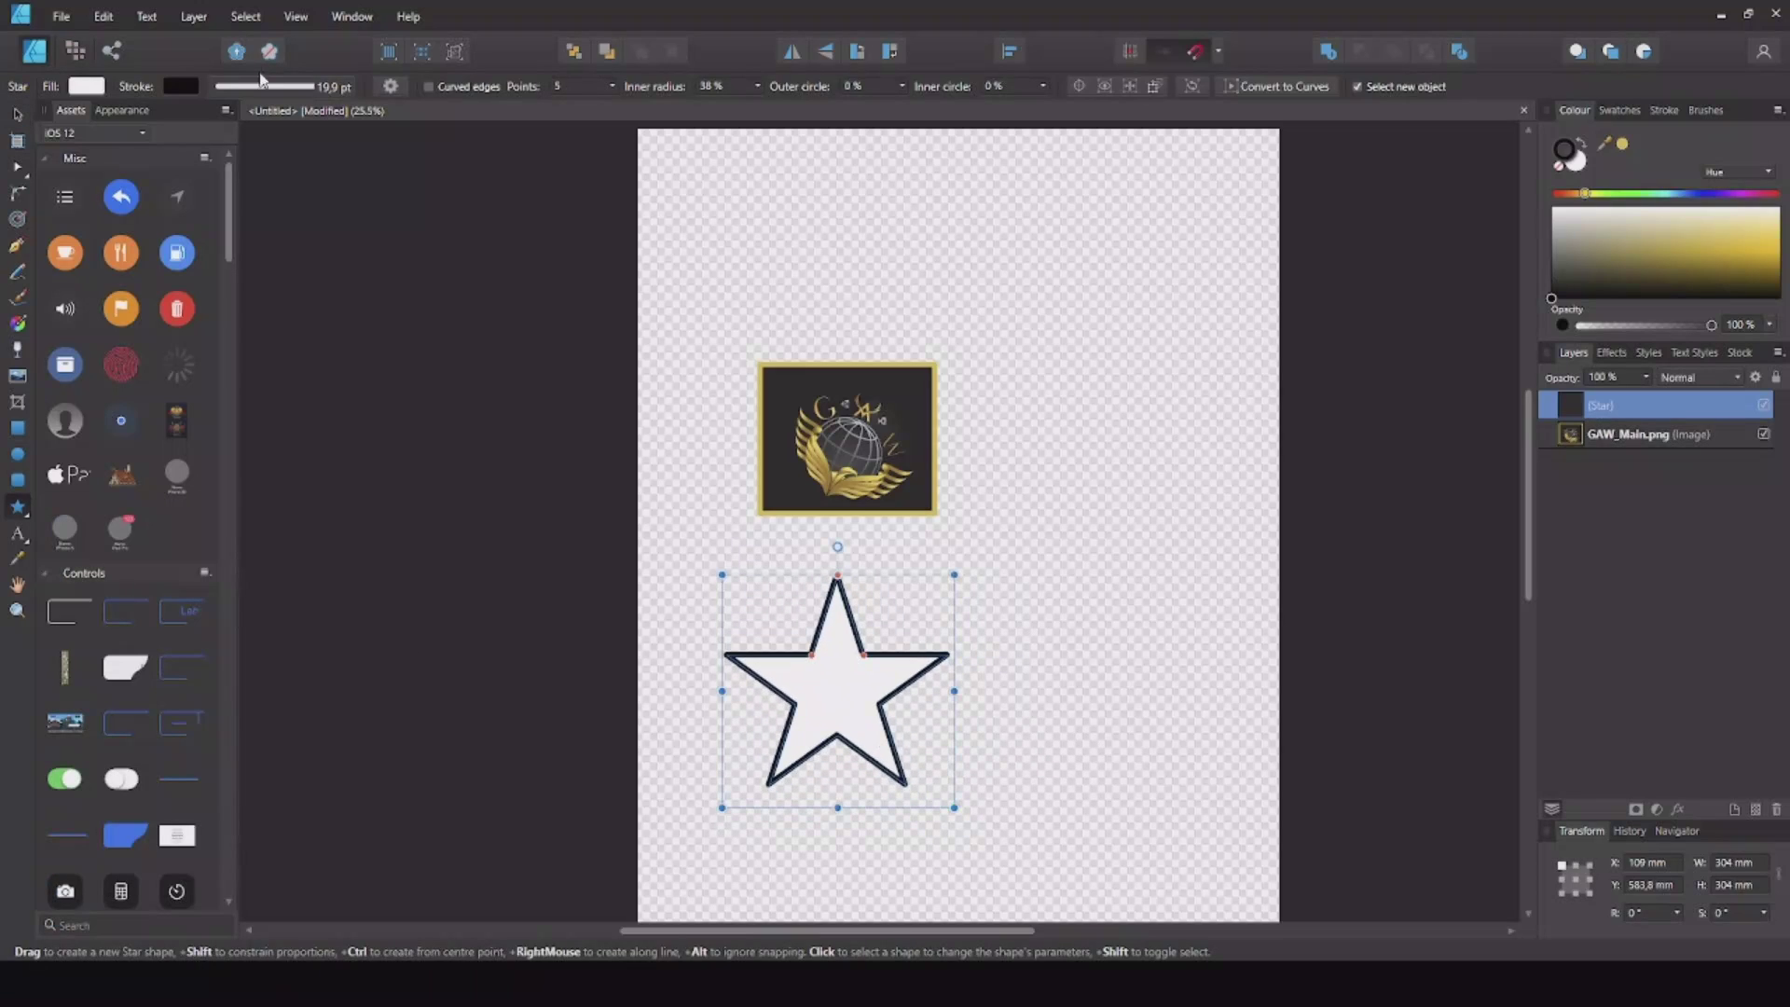
key(v)
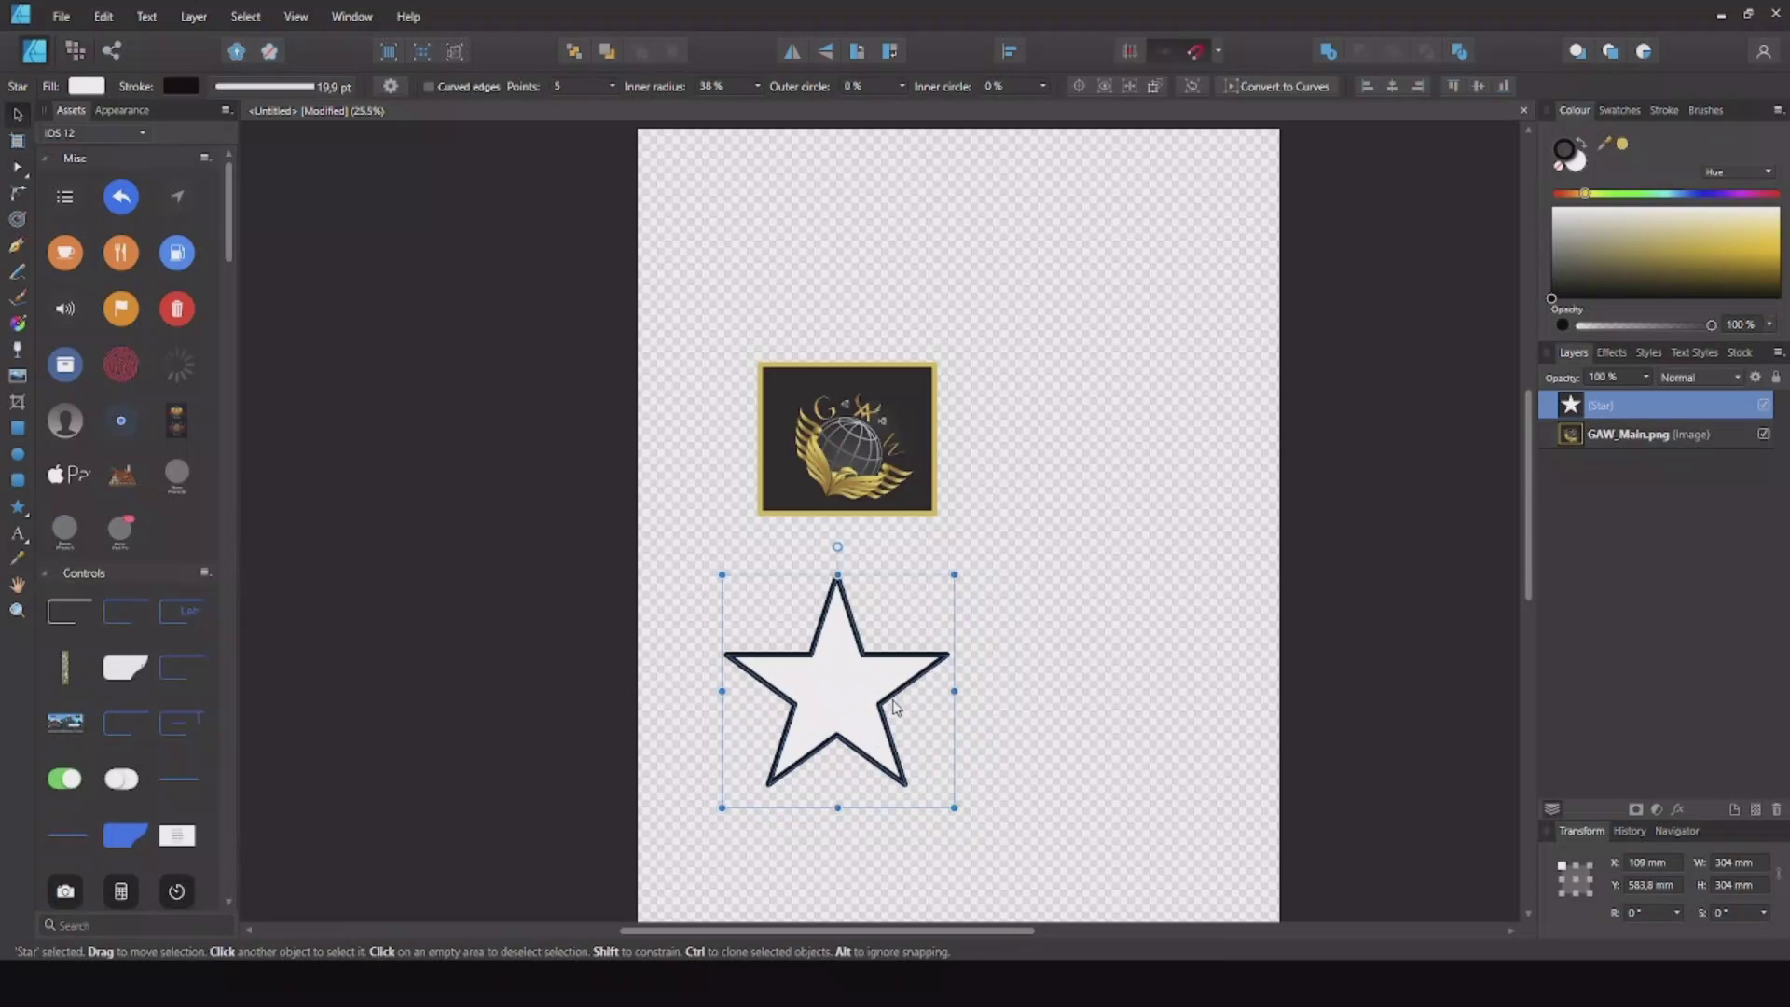
drag(894, 694, 873, 663)
Draw a square to the right of the logo image
click(18, 428)
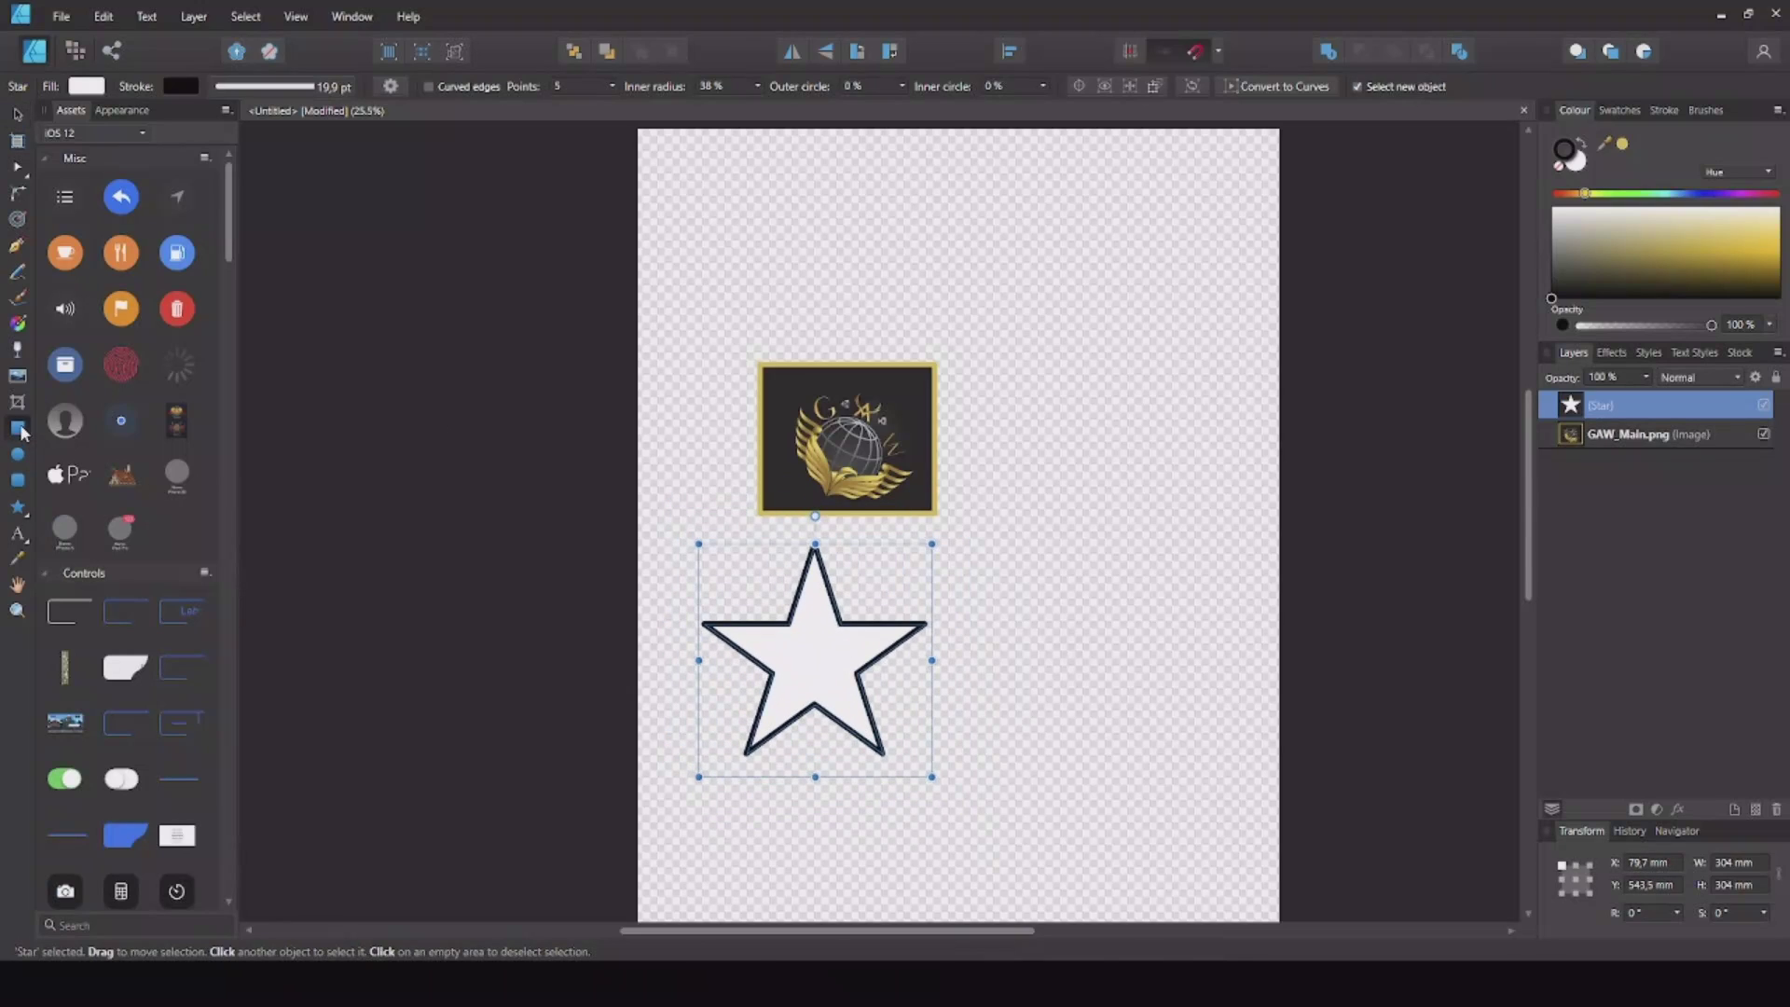
drag(991, 272, 1255, 485)
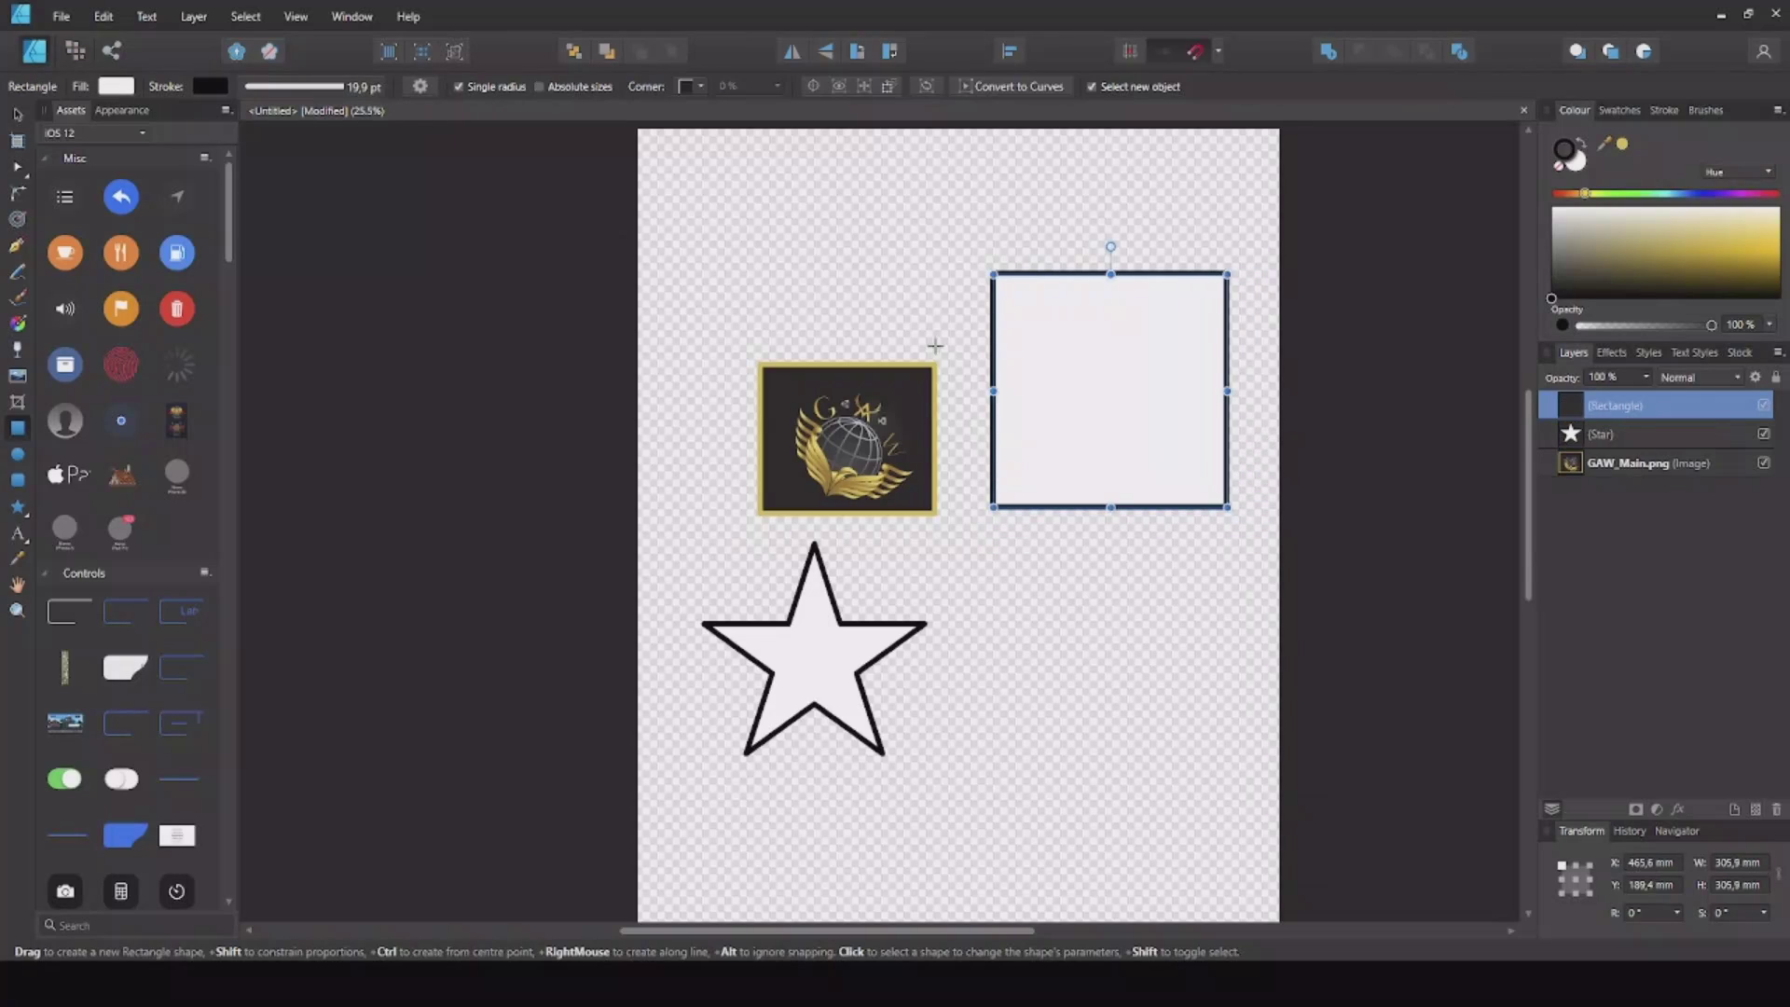
click(18, 114)
Stack the logo image above the star and enlarge it to about 288 × 246 mm, overlapping the star's right side
scroll(967, 322, up, 3)
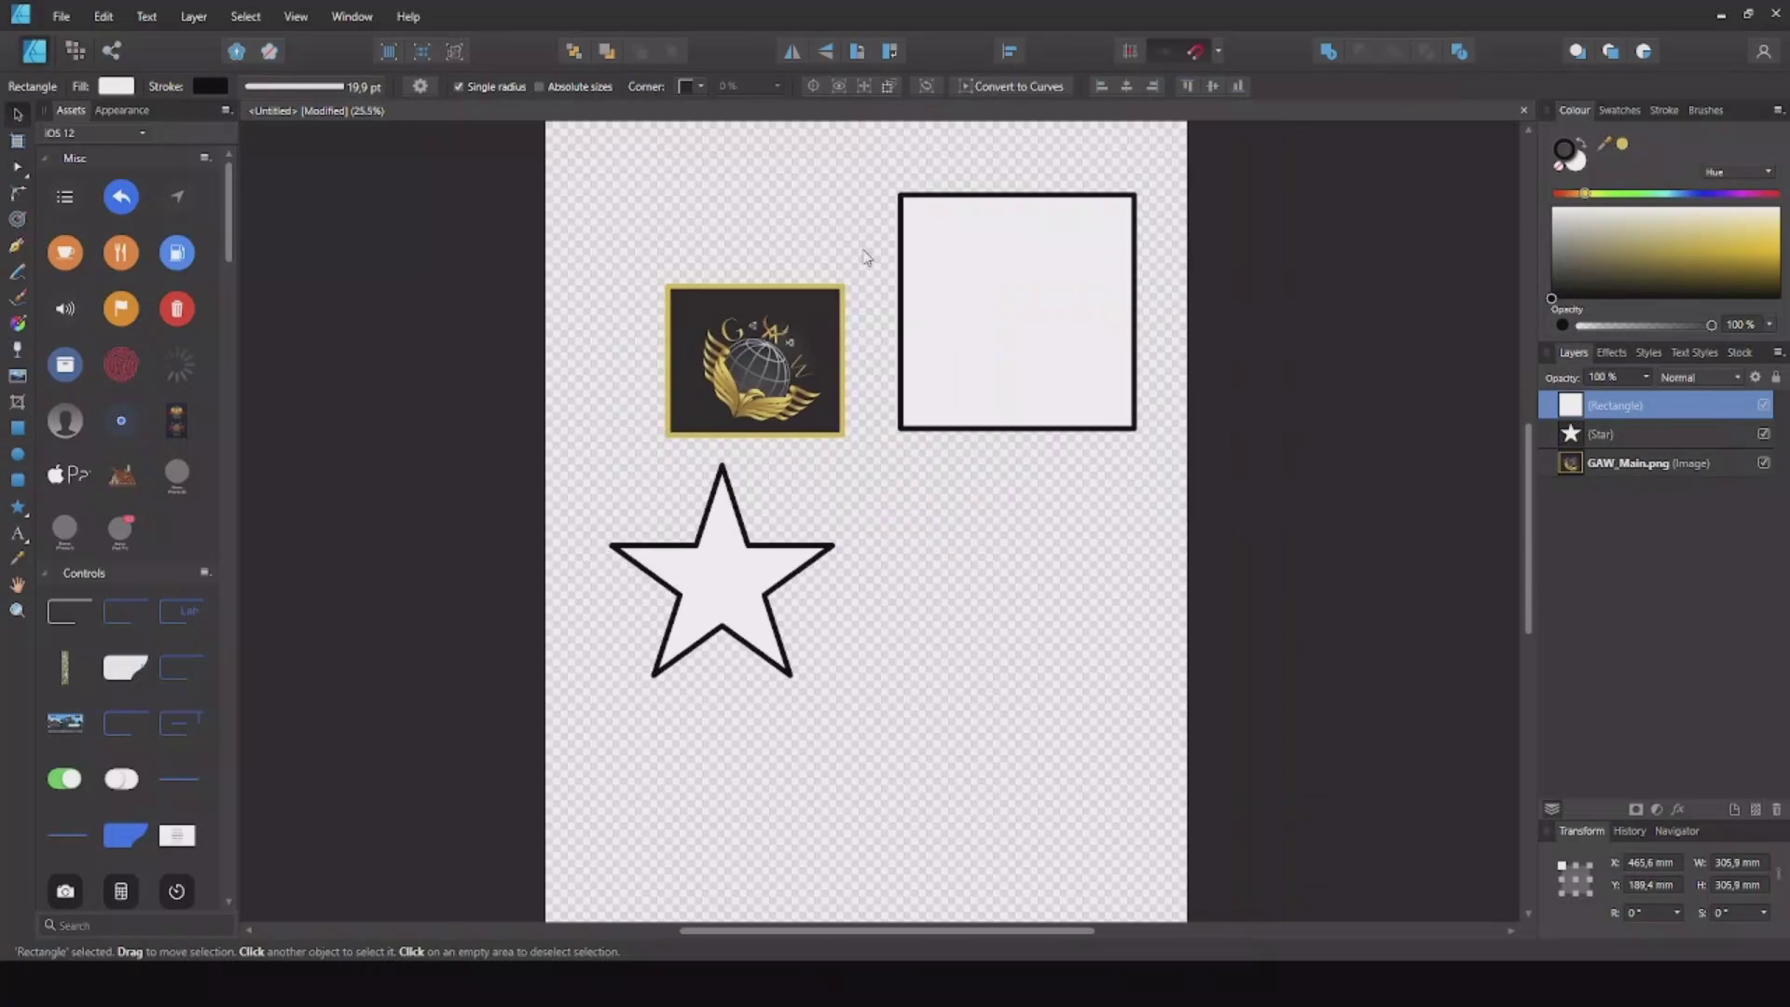
click(828, 387)
drag(827, 387, 788, 563)
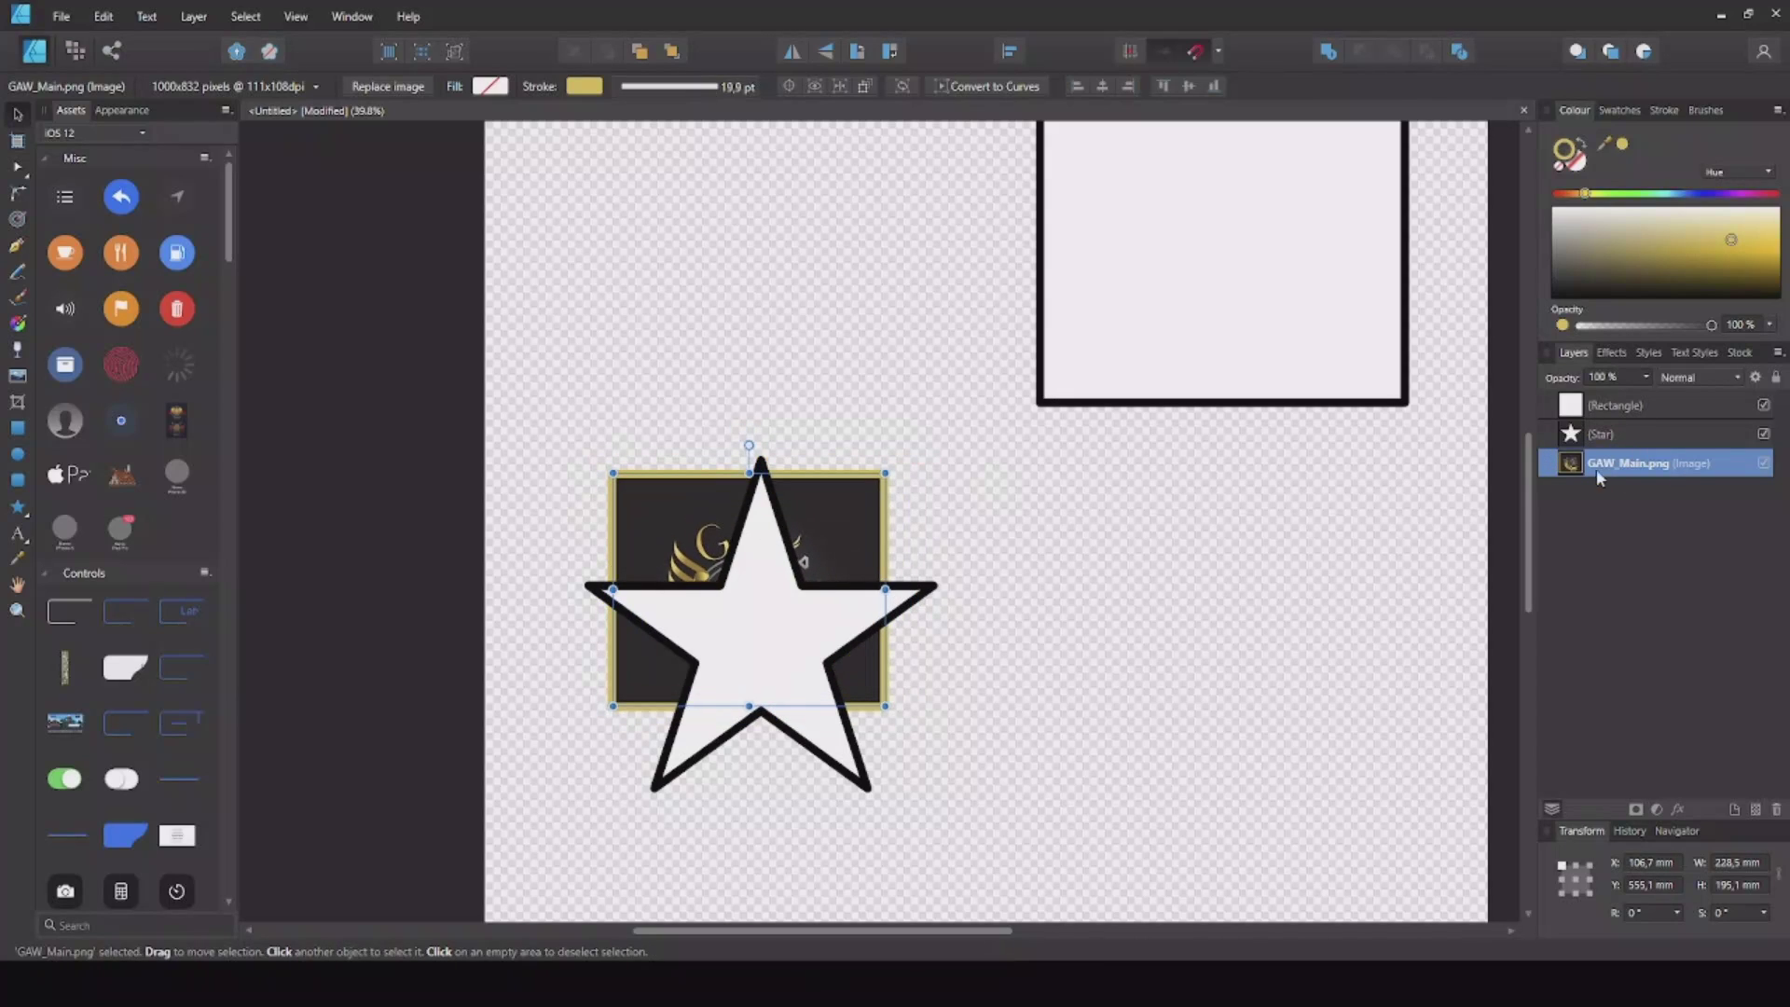
drag(1620, 473, 1610, 434)
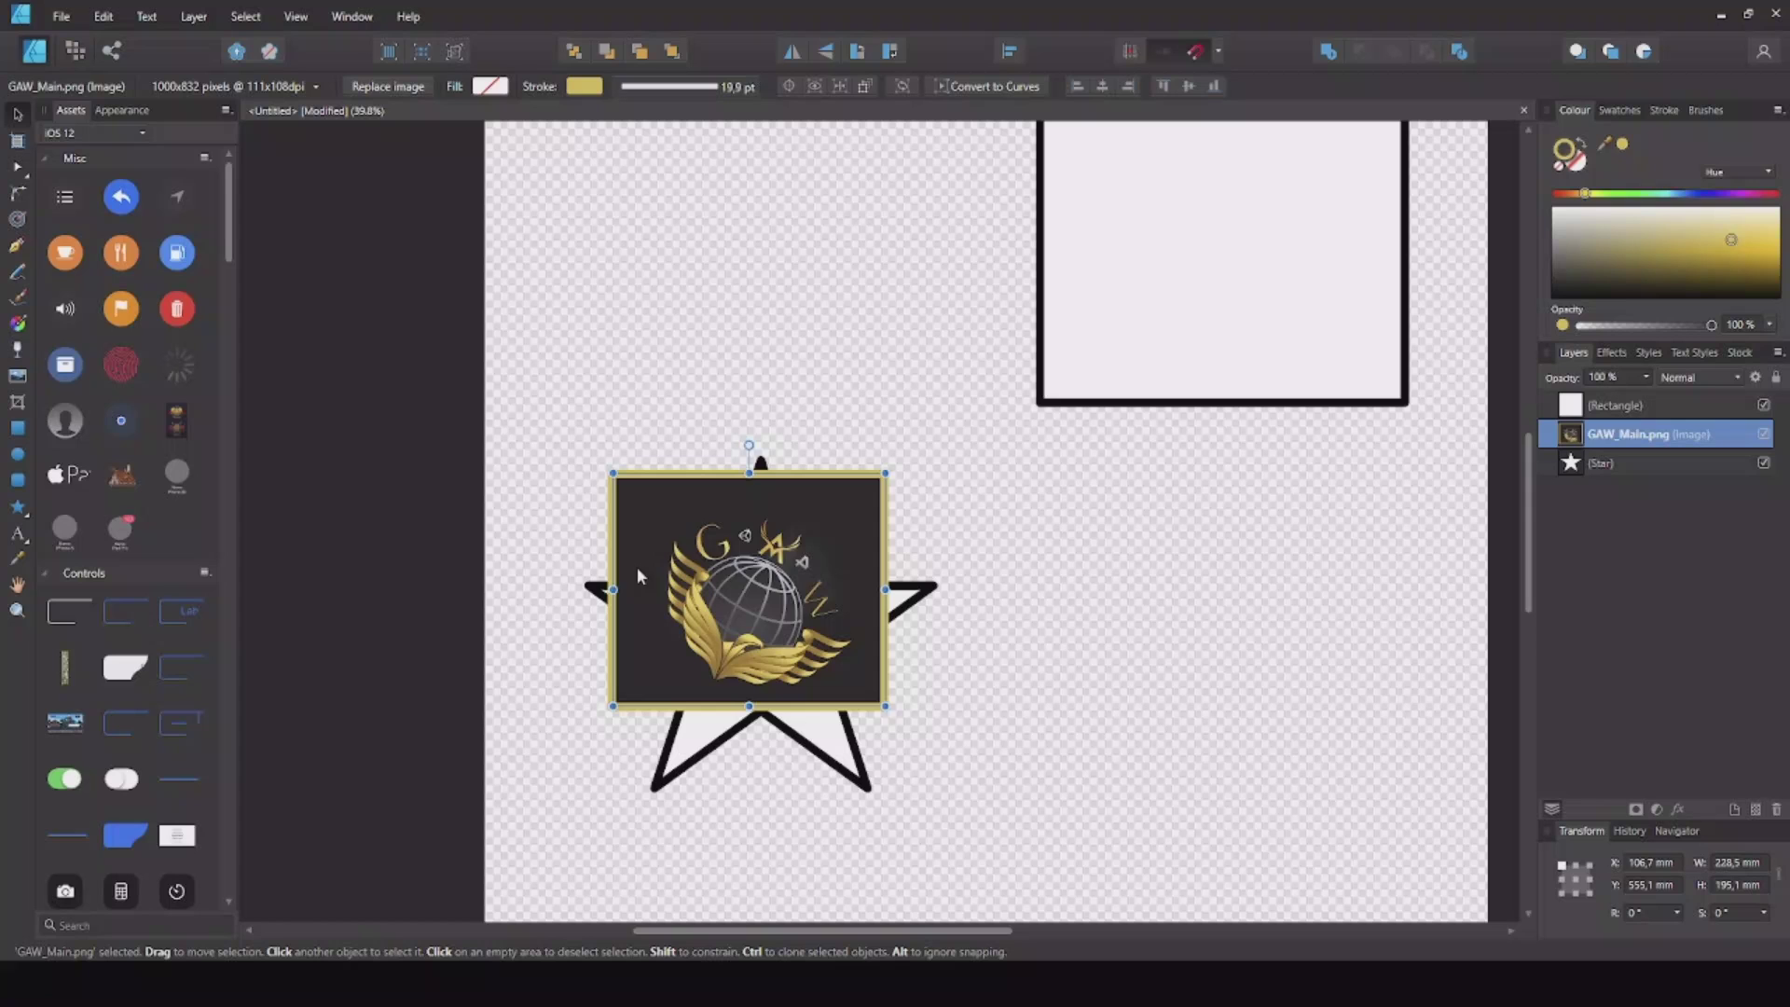
drag(728, 562, 761, 545)
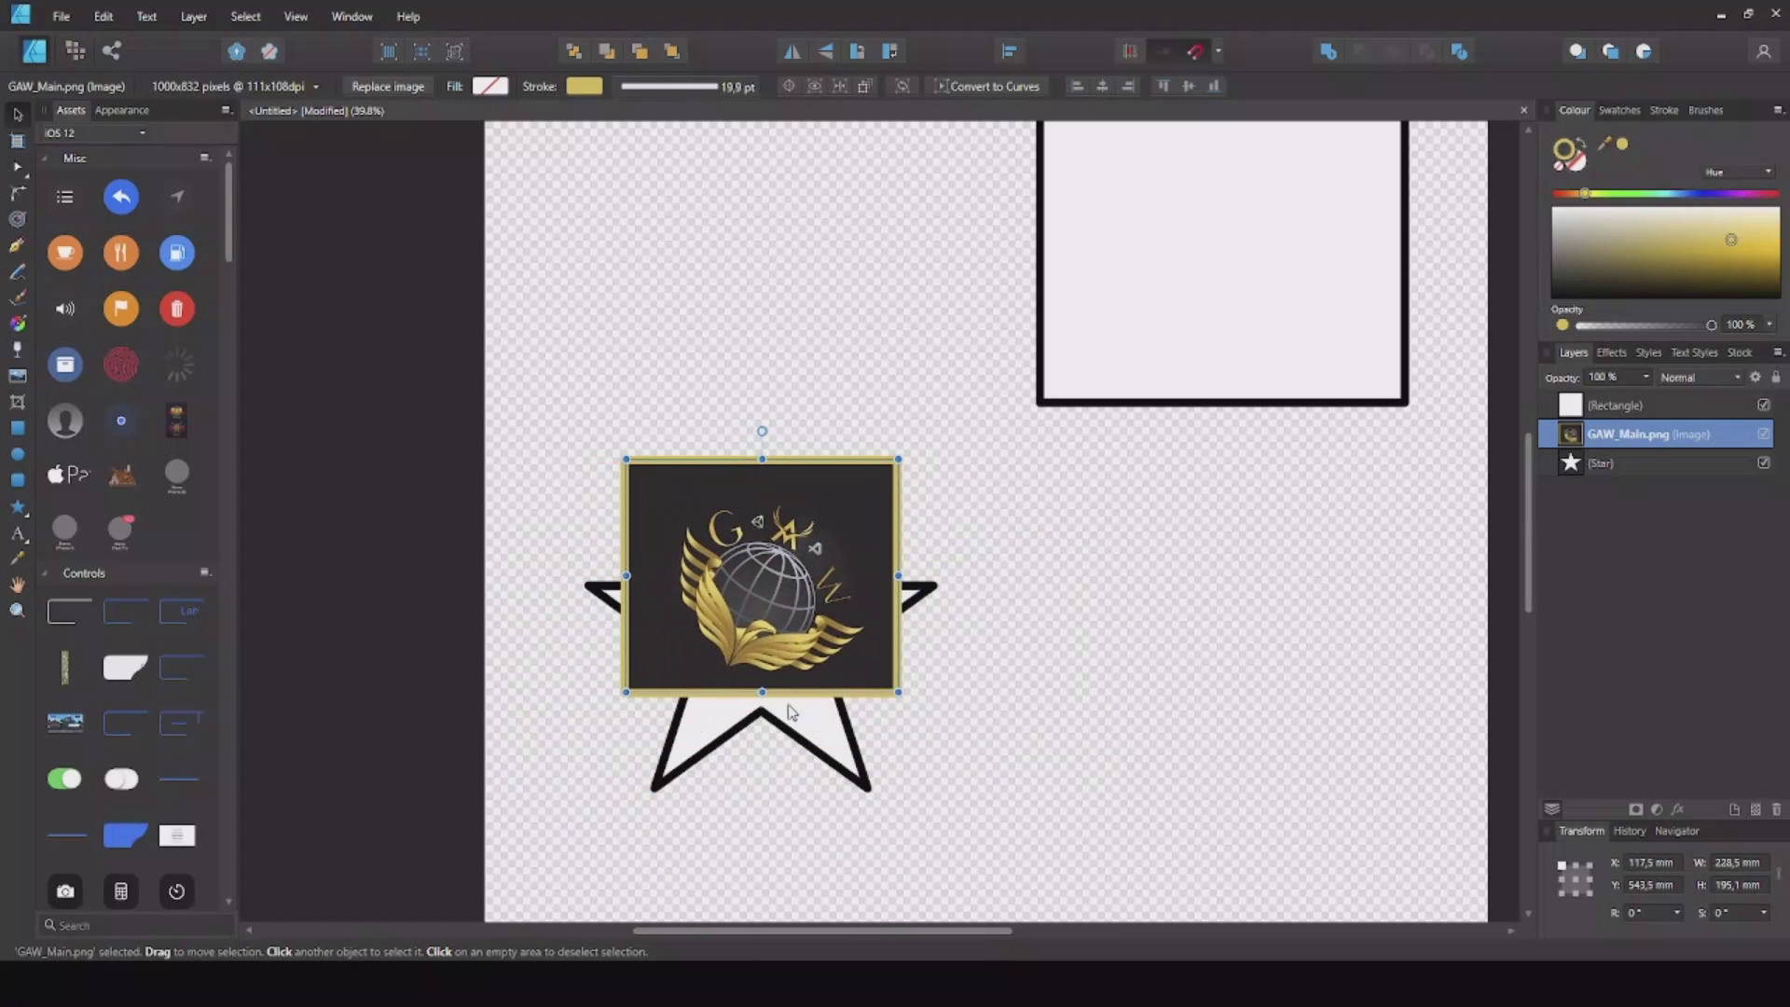
drag(902, 694, 983, 747)
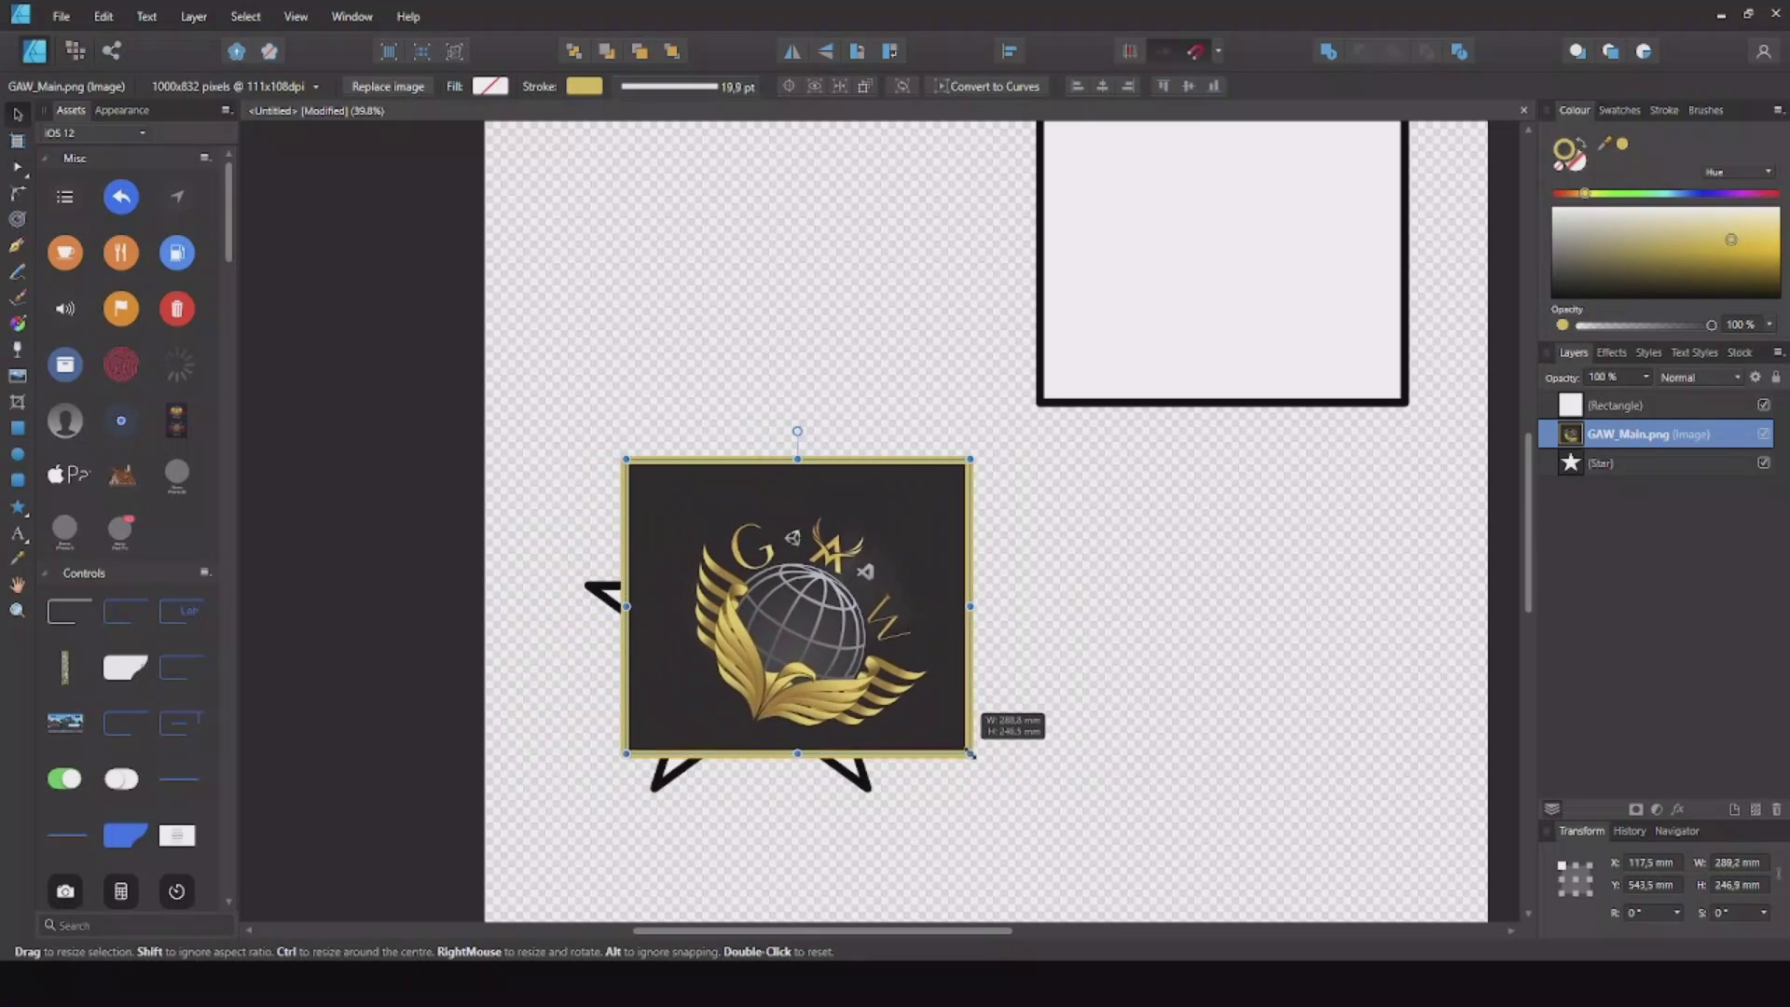
drag(811, 593, 1042, 596)
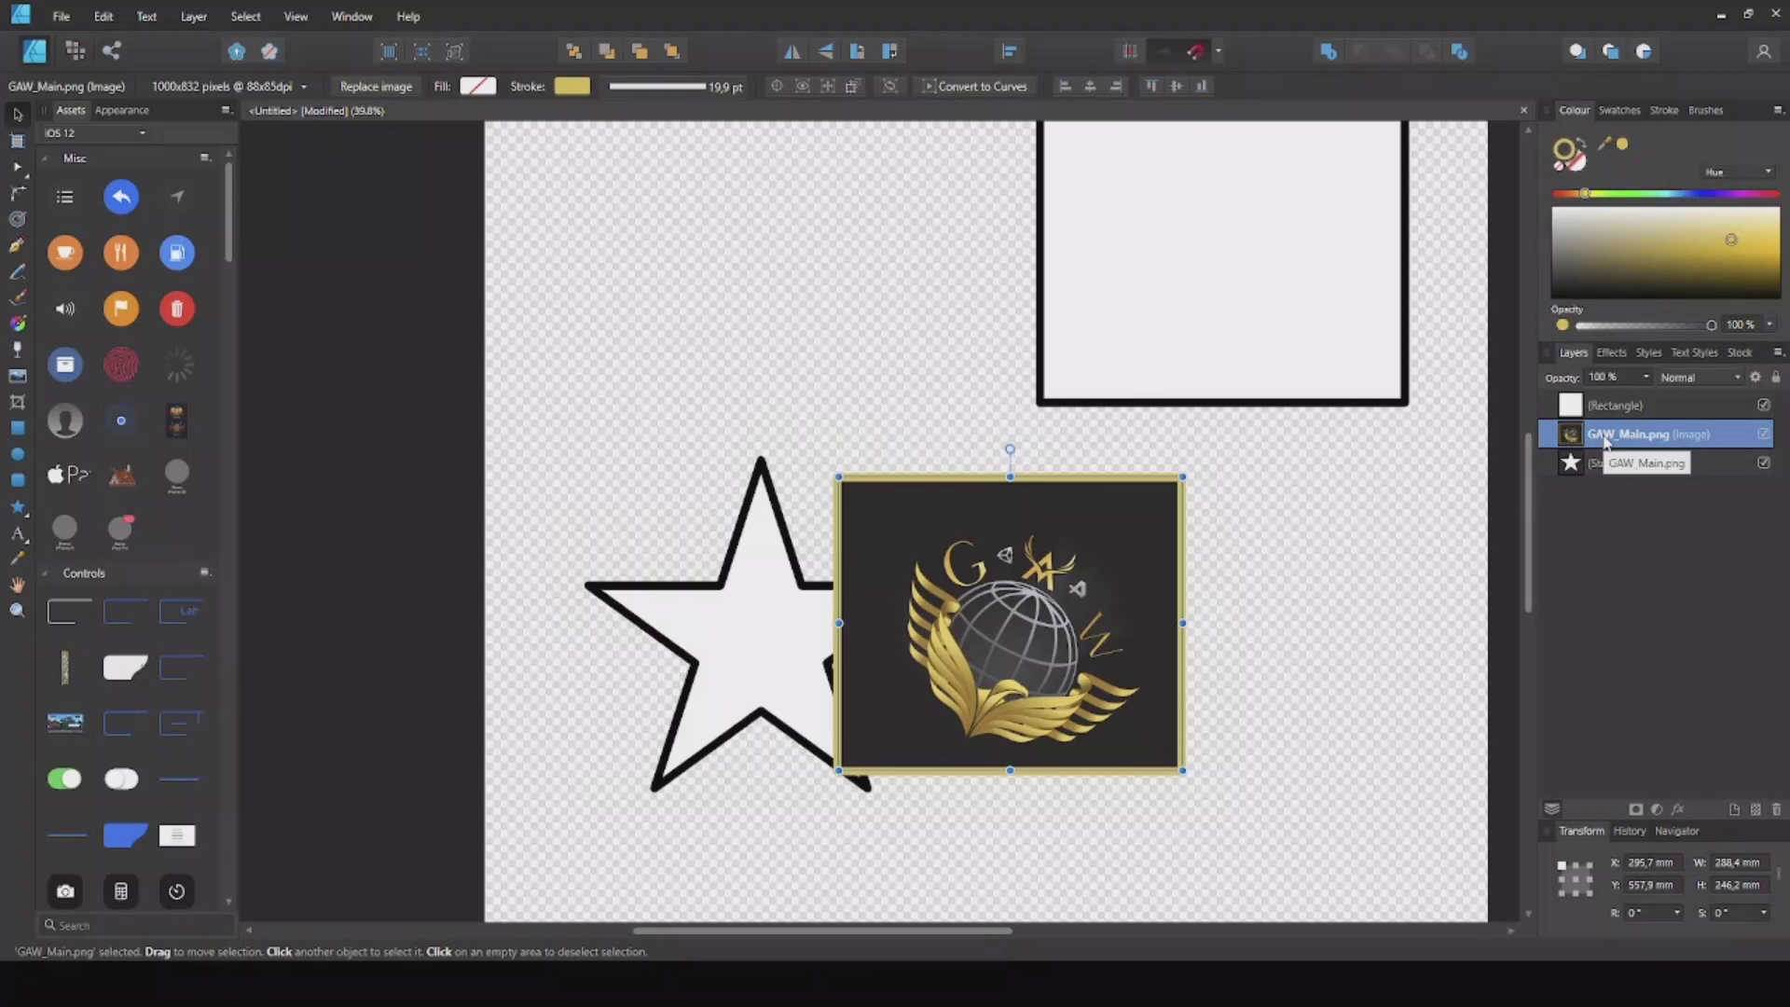
Nest the GAW_Main.png layer inside the Star layer to clip it, and expand Star
drag(1604, 439, 1598, 469)
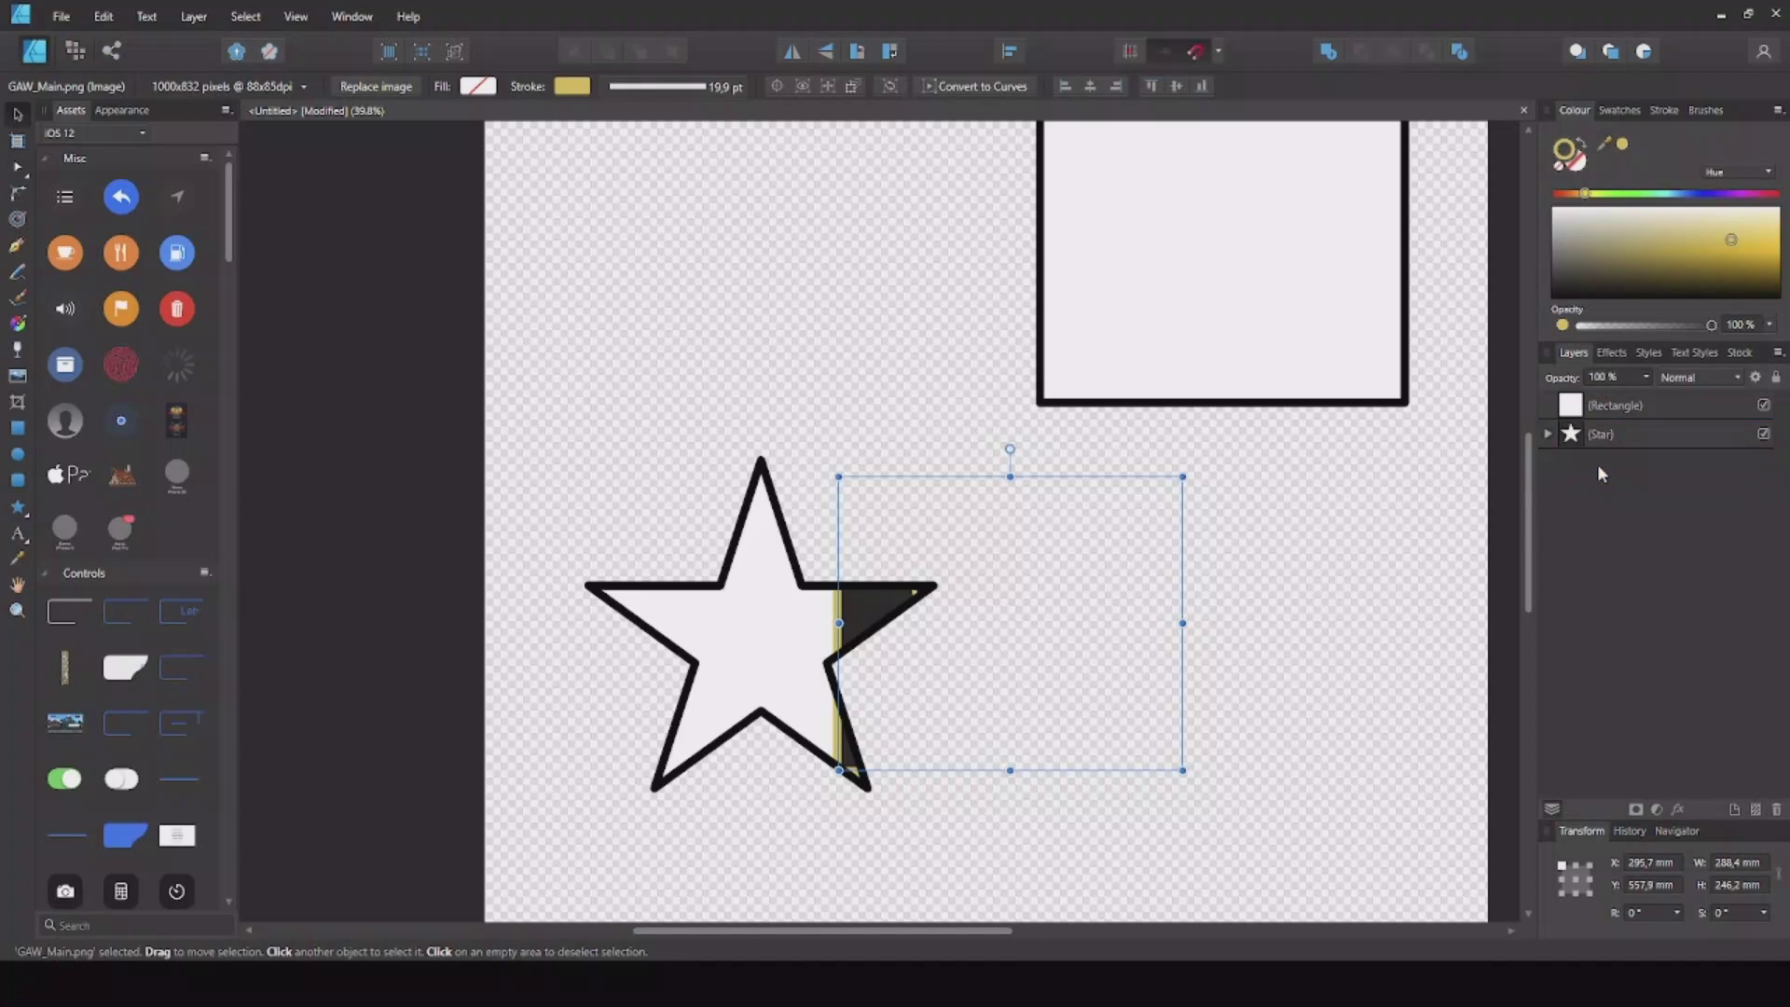
click(1547, 434)
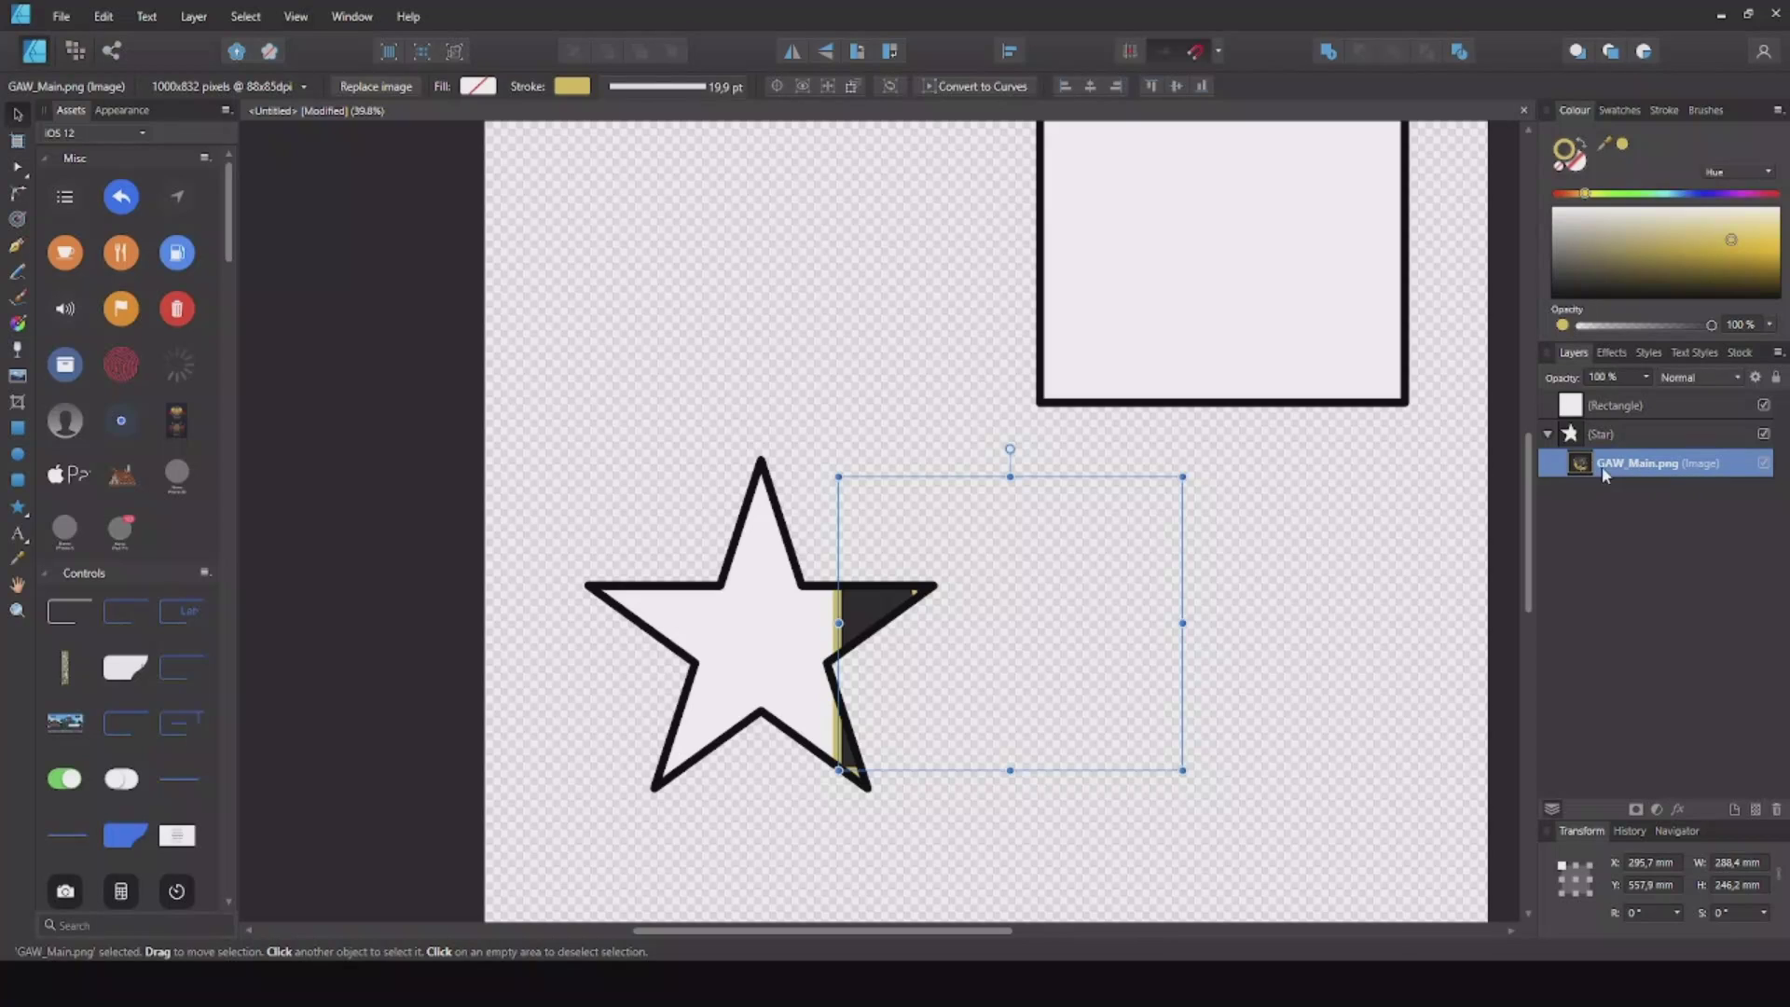
Slide the clipped logo left inside the star and shrink it slightly
click(1570, 435)
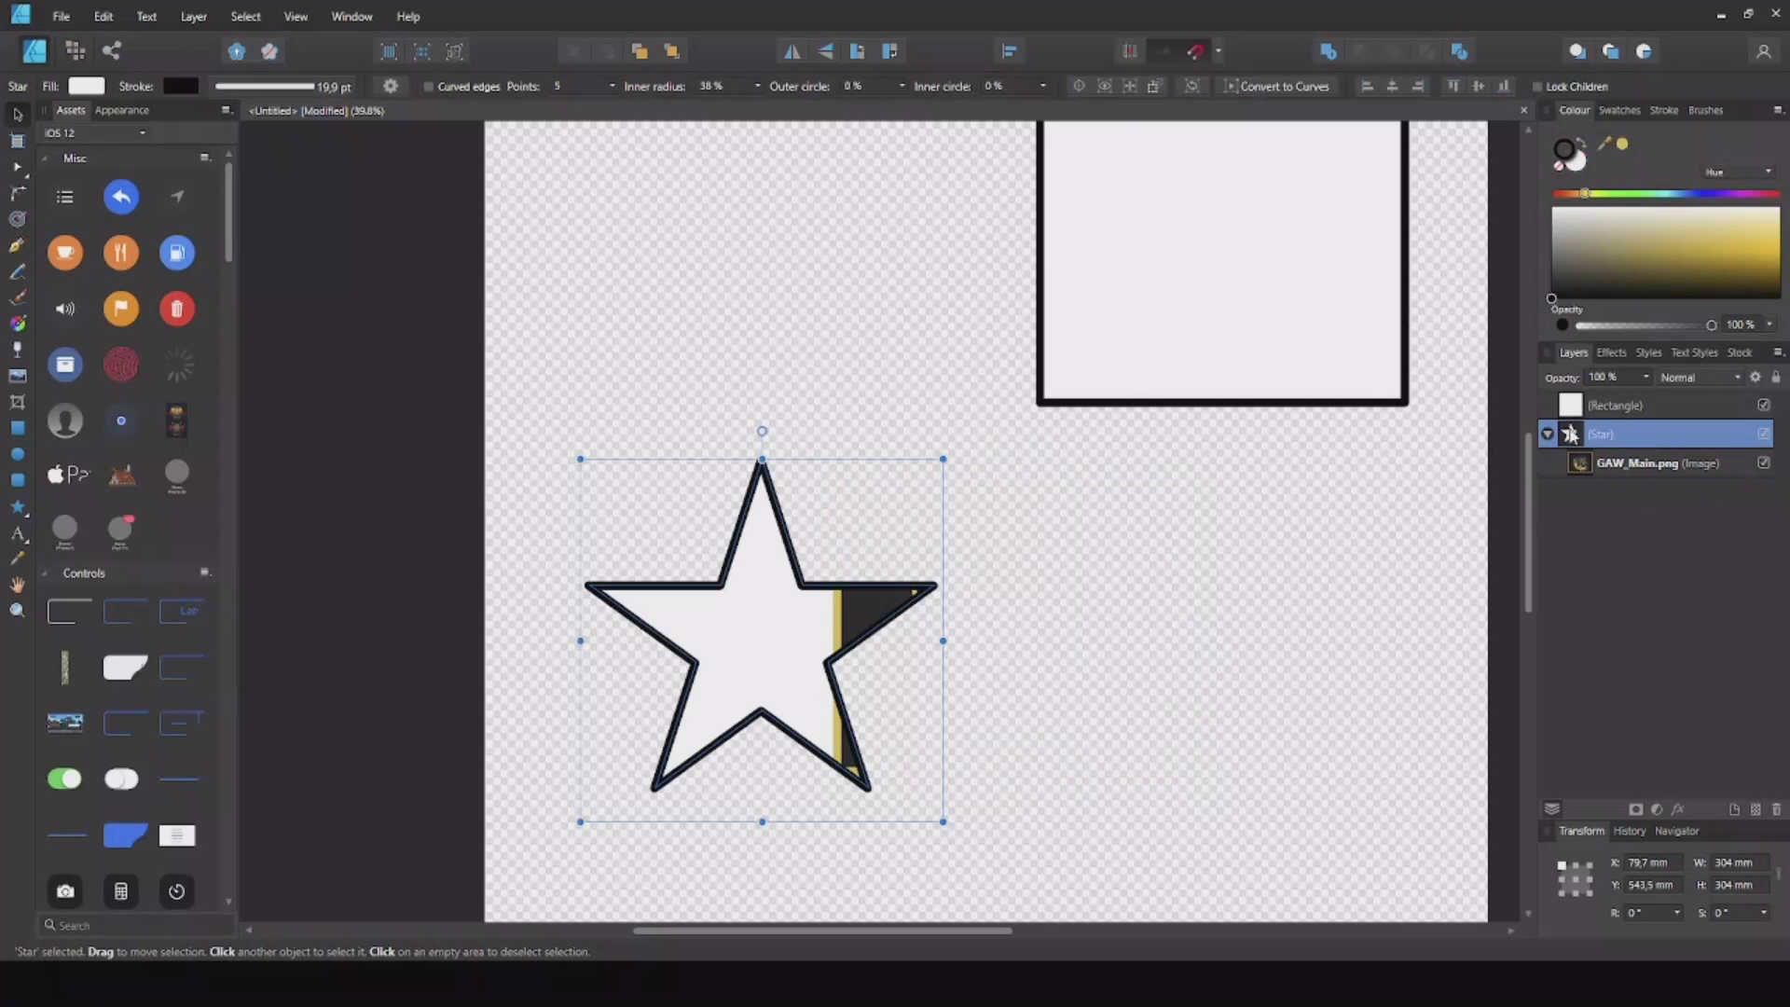
click(1624, 466)
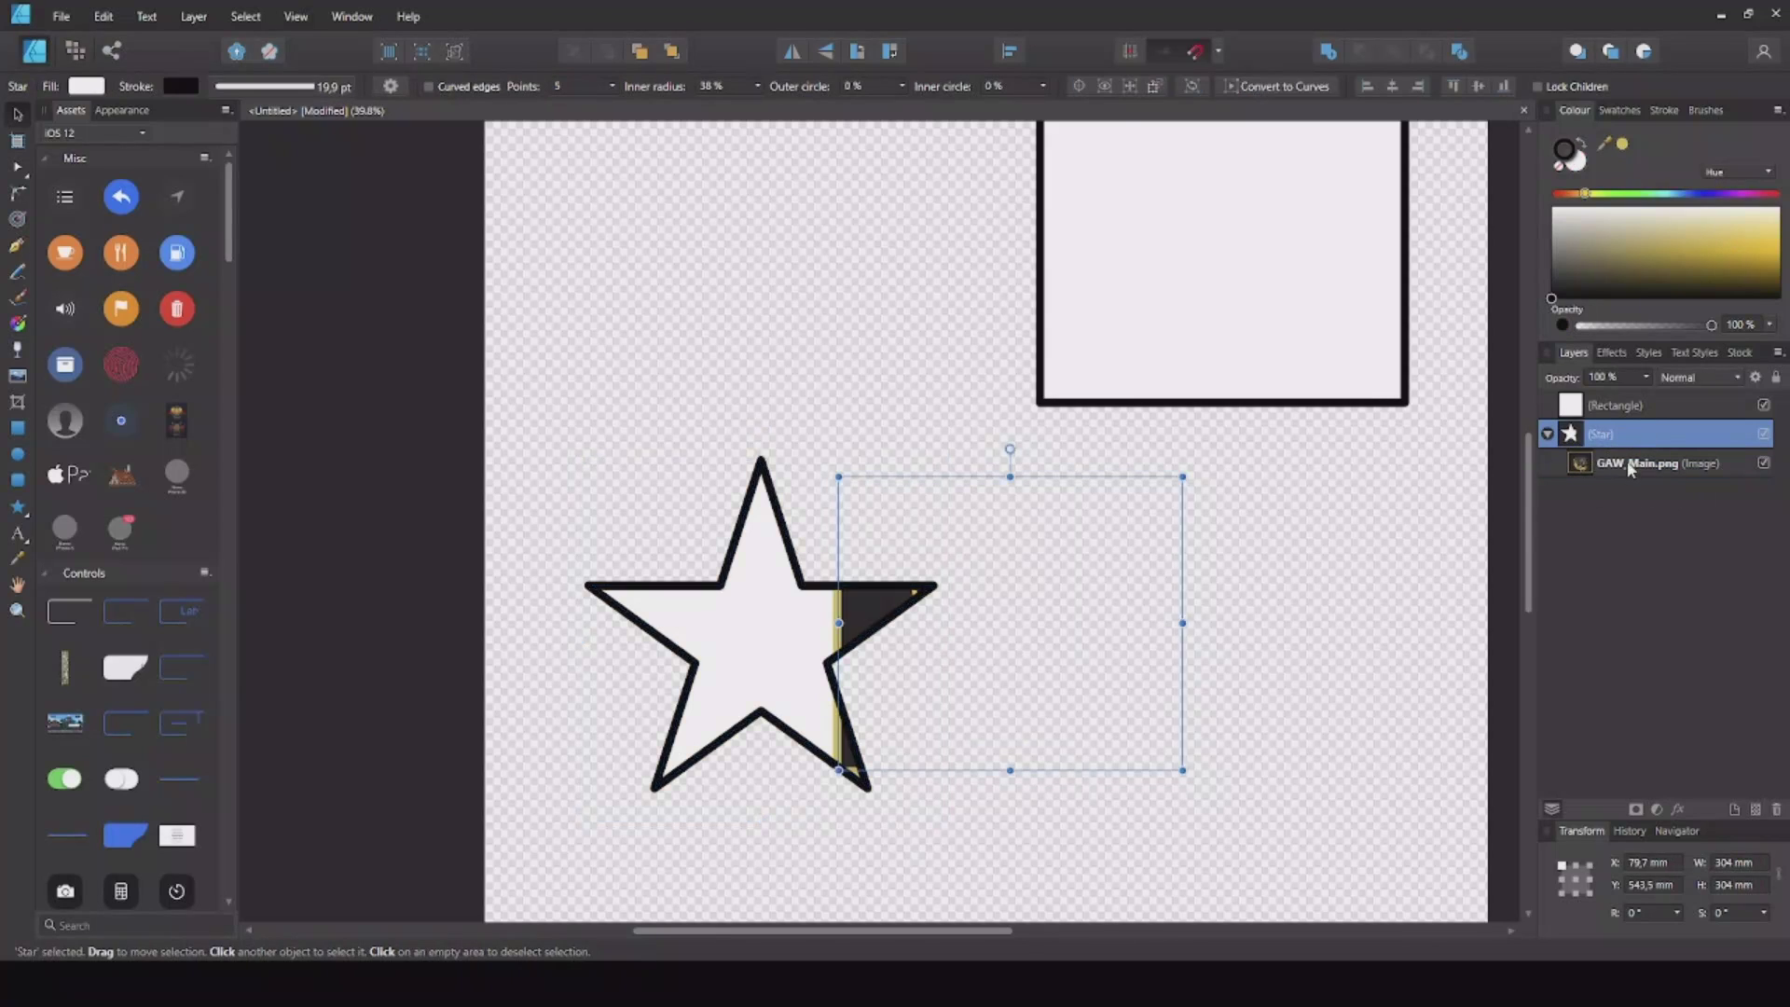
drag(890, 619, 646, 611)
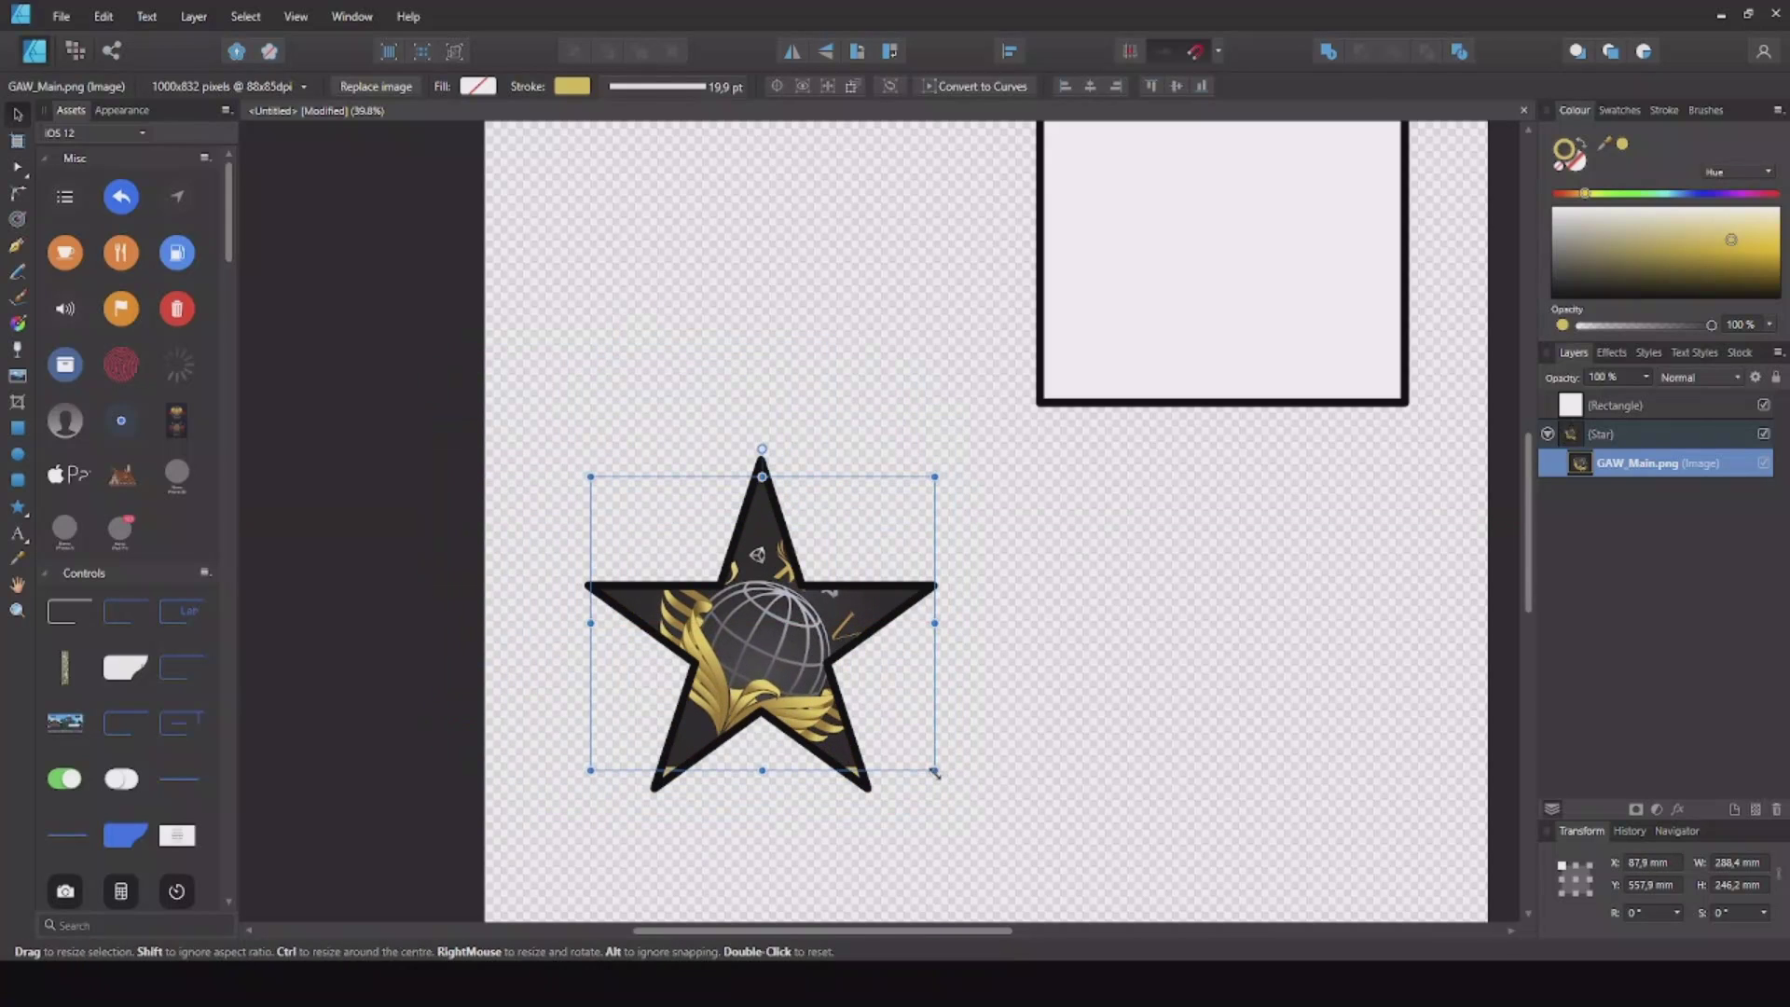
drag(934, 770, 898, 771)
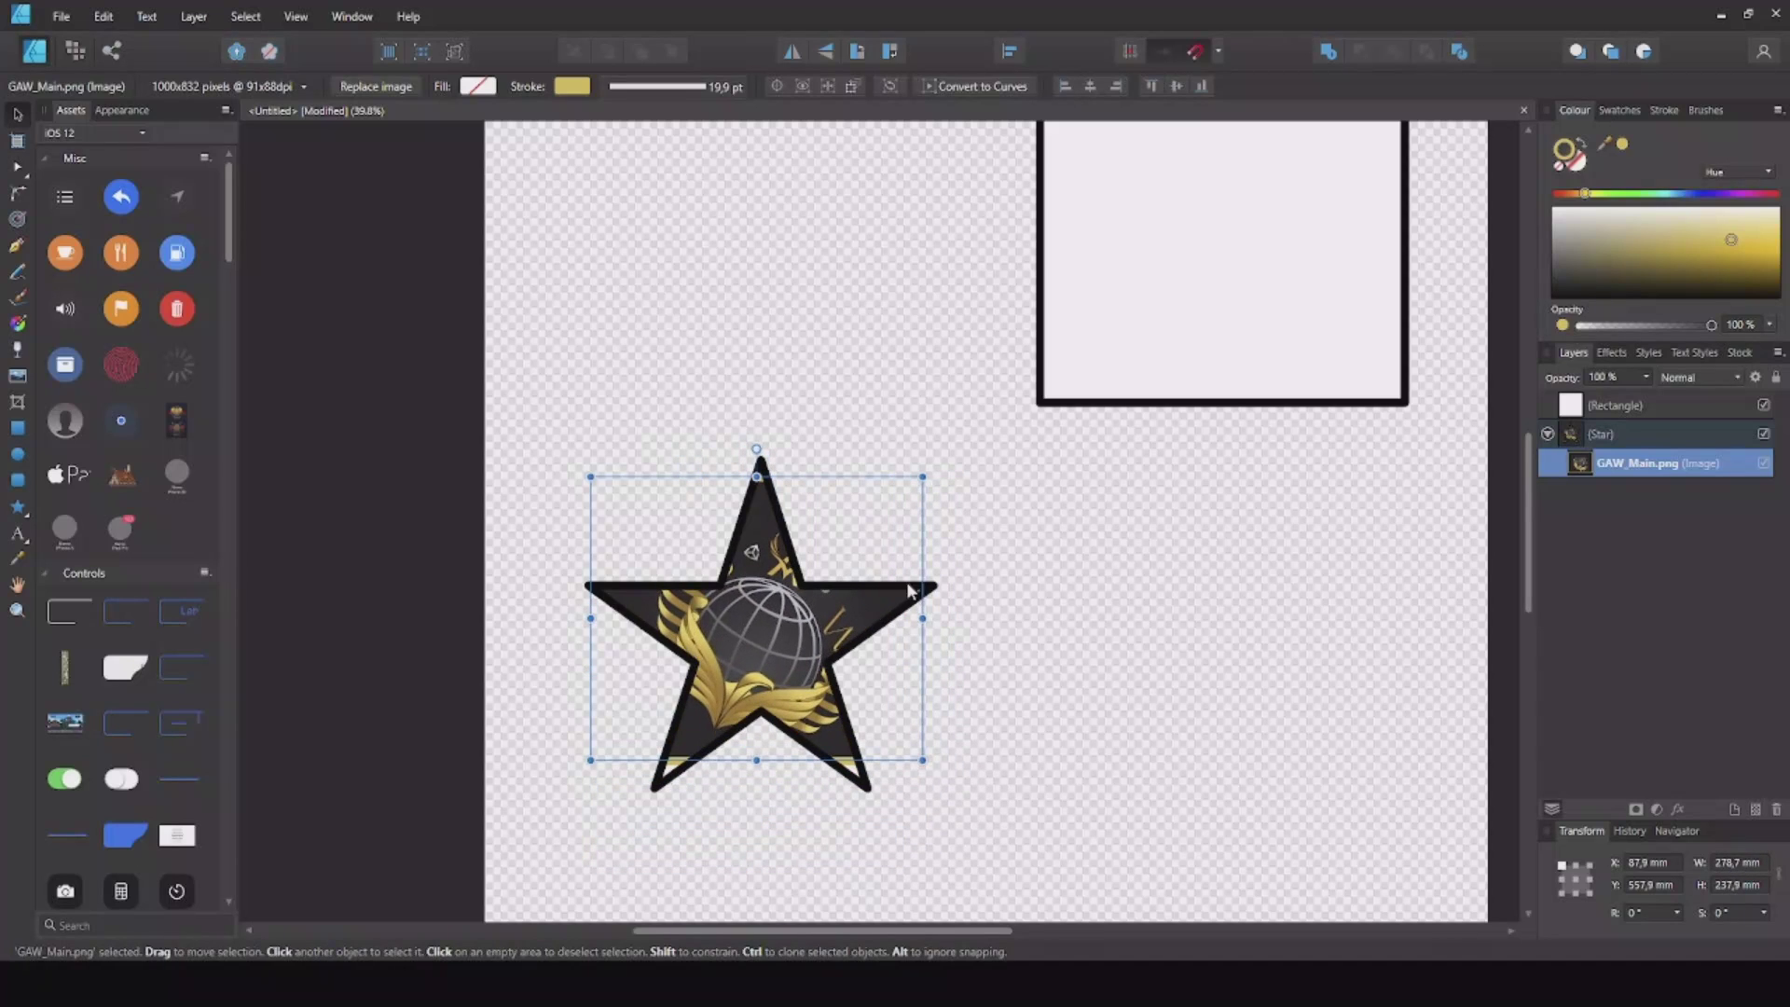
Pull the logo out of the star layer and move it right, below the square
drag(811, 627, 864, 625)
drag(1595, 466, 1603, 563)
drag(685, 496, 1078, 519)
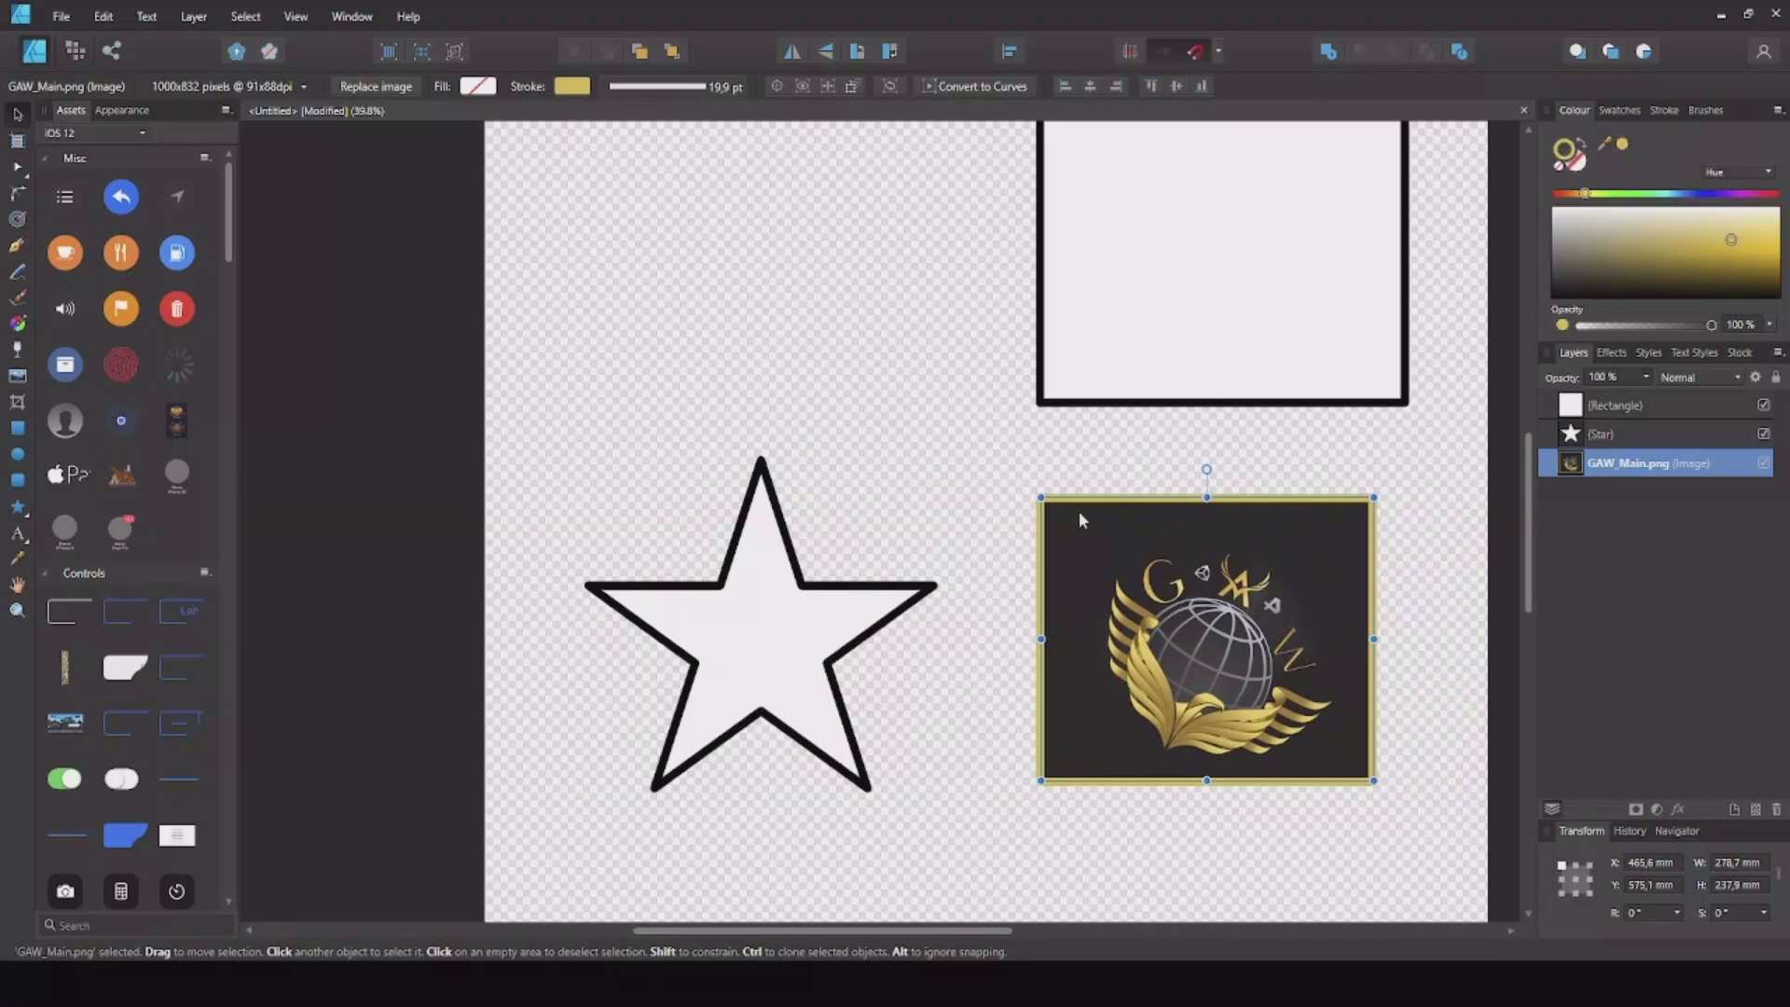
Draw a tall narrow rectangle above the star with no outline and a dark red fill
click(18, 428)
drag(596, 263, 685, 509)
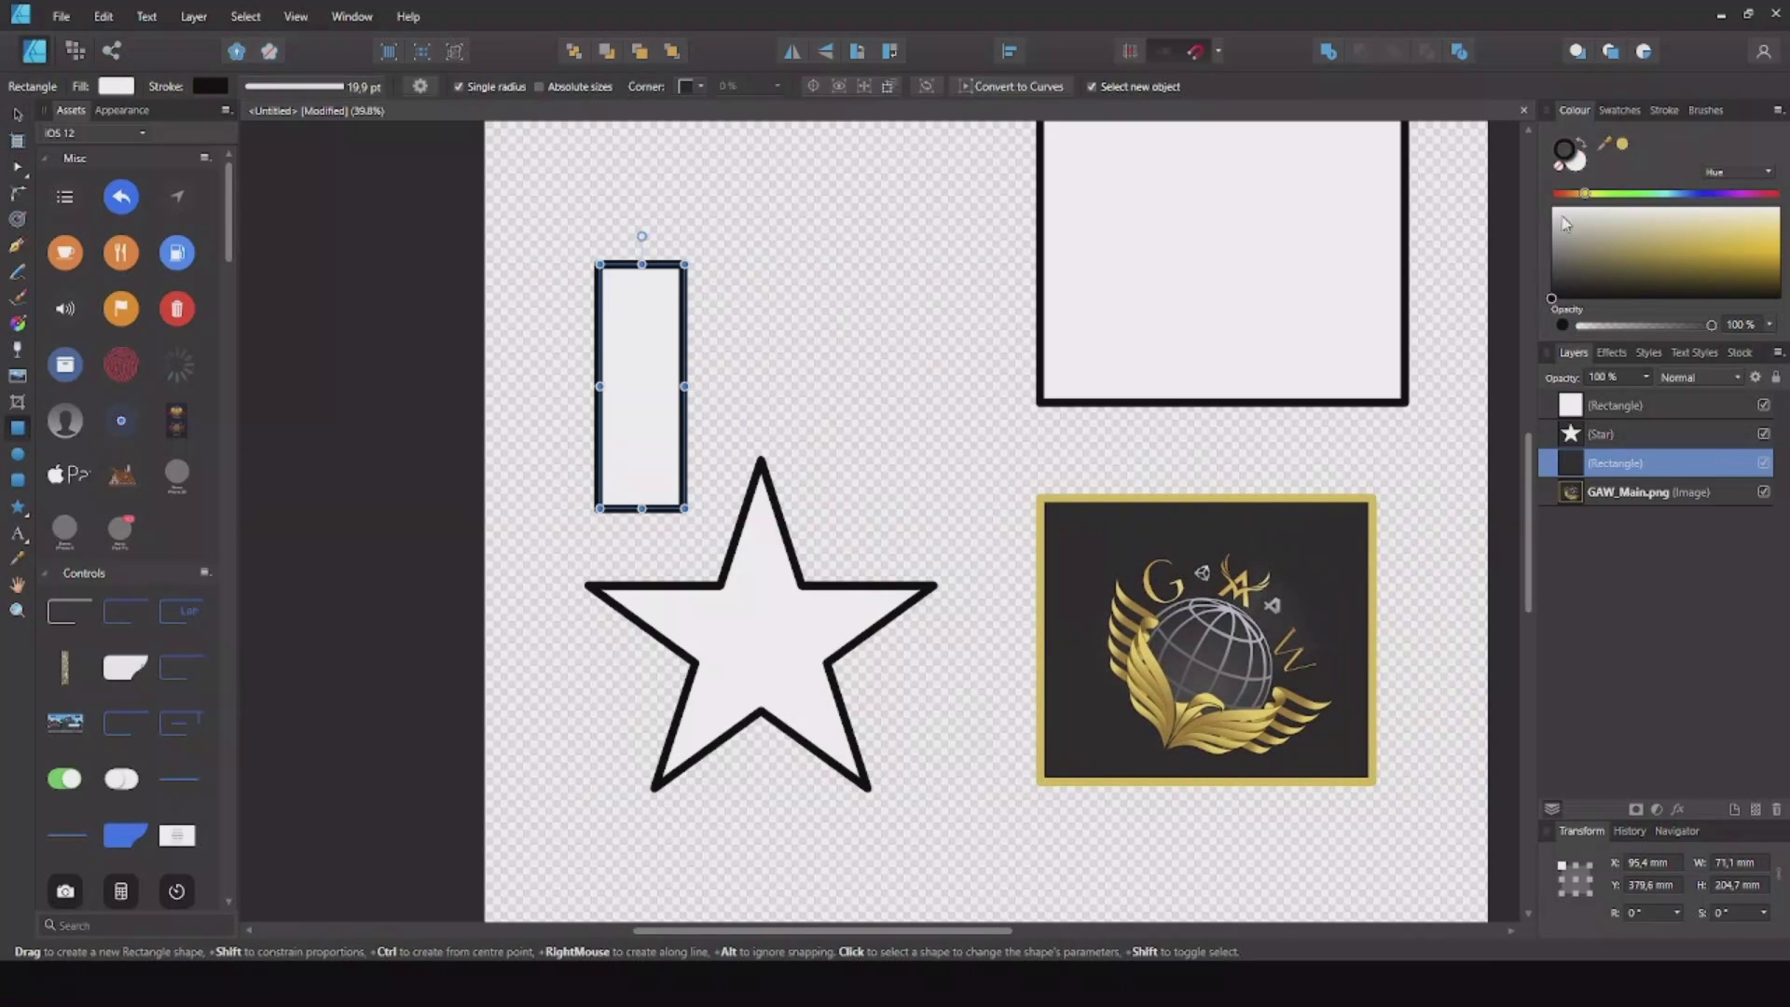
click(1558, 165)
drag(1690, 256, 1780, 260)
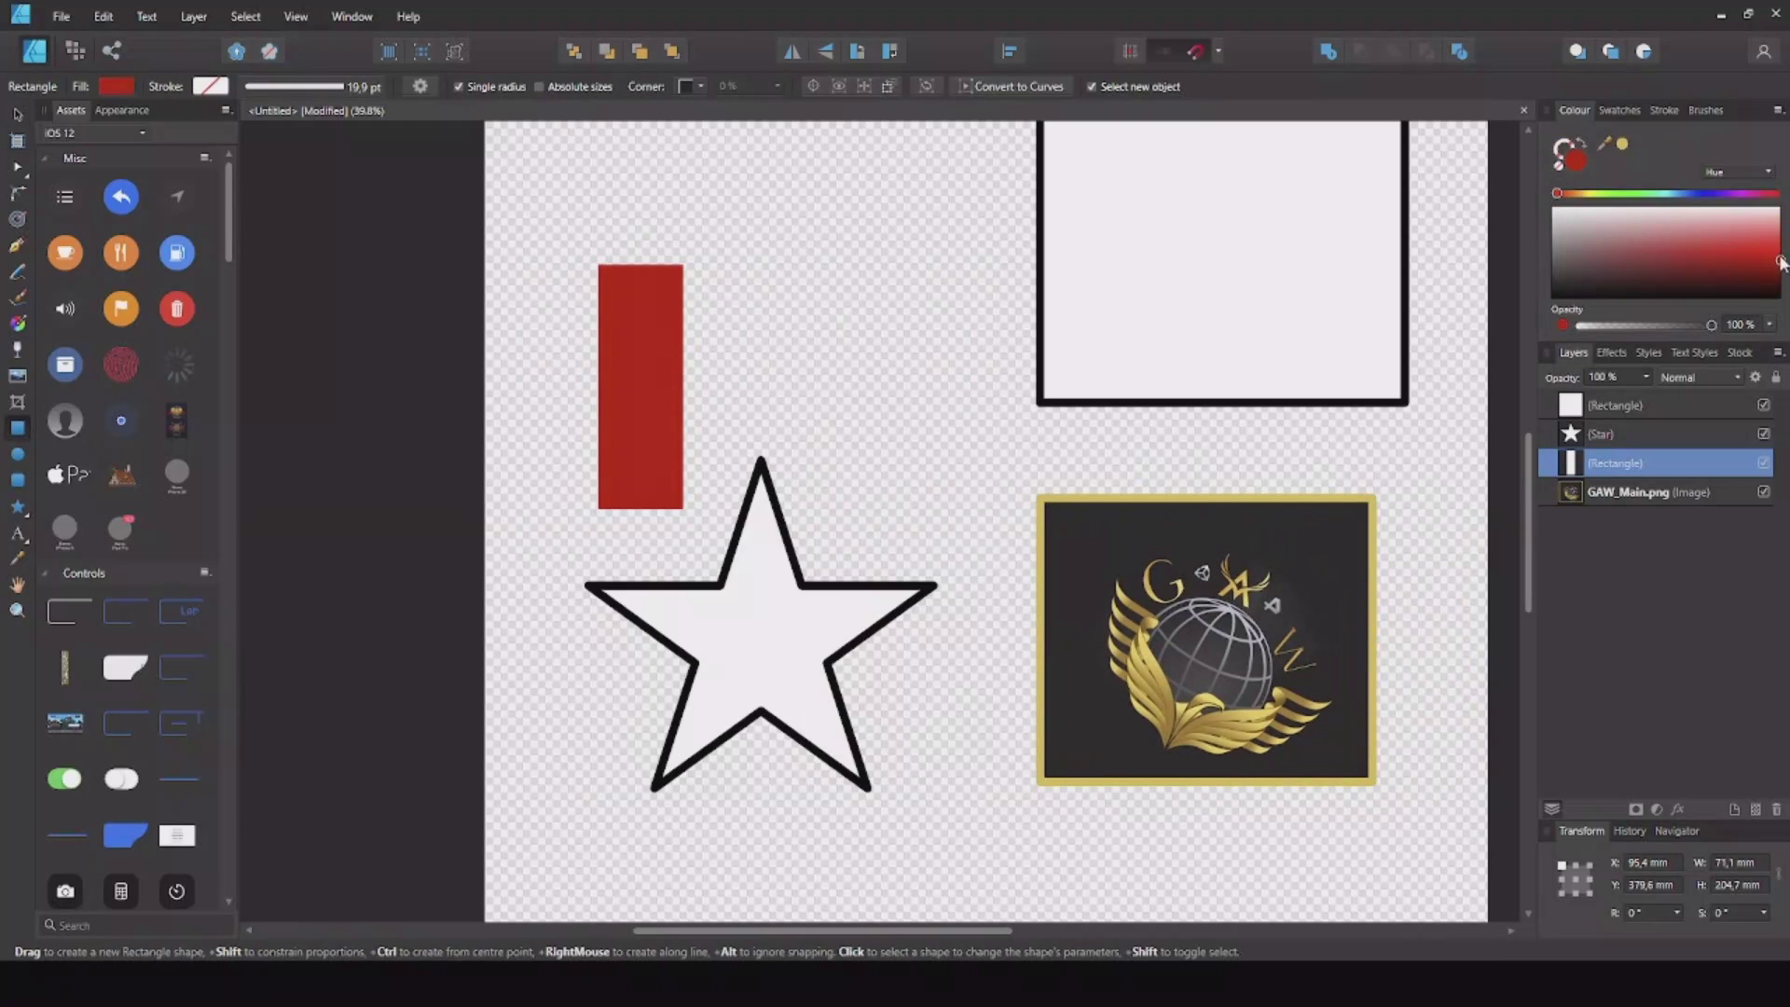
Place a green rectangle beside the red one and select both
click(19, 116)
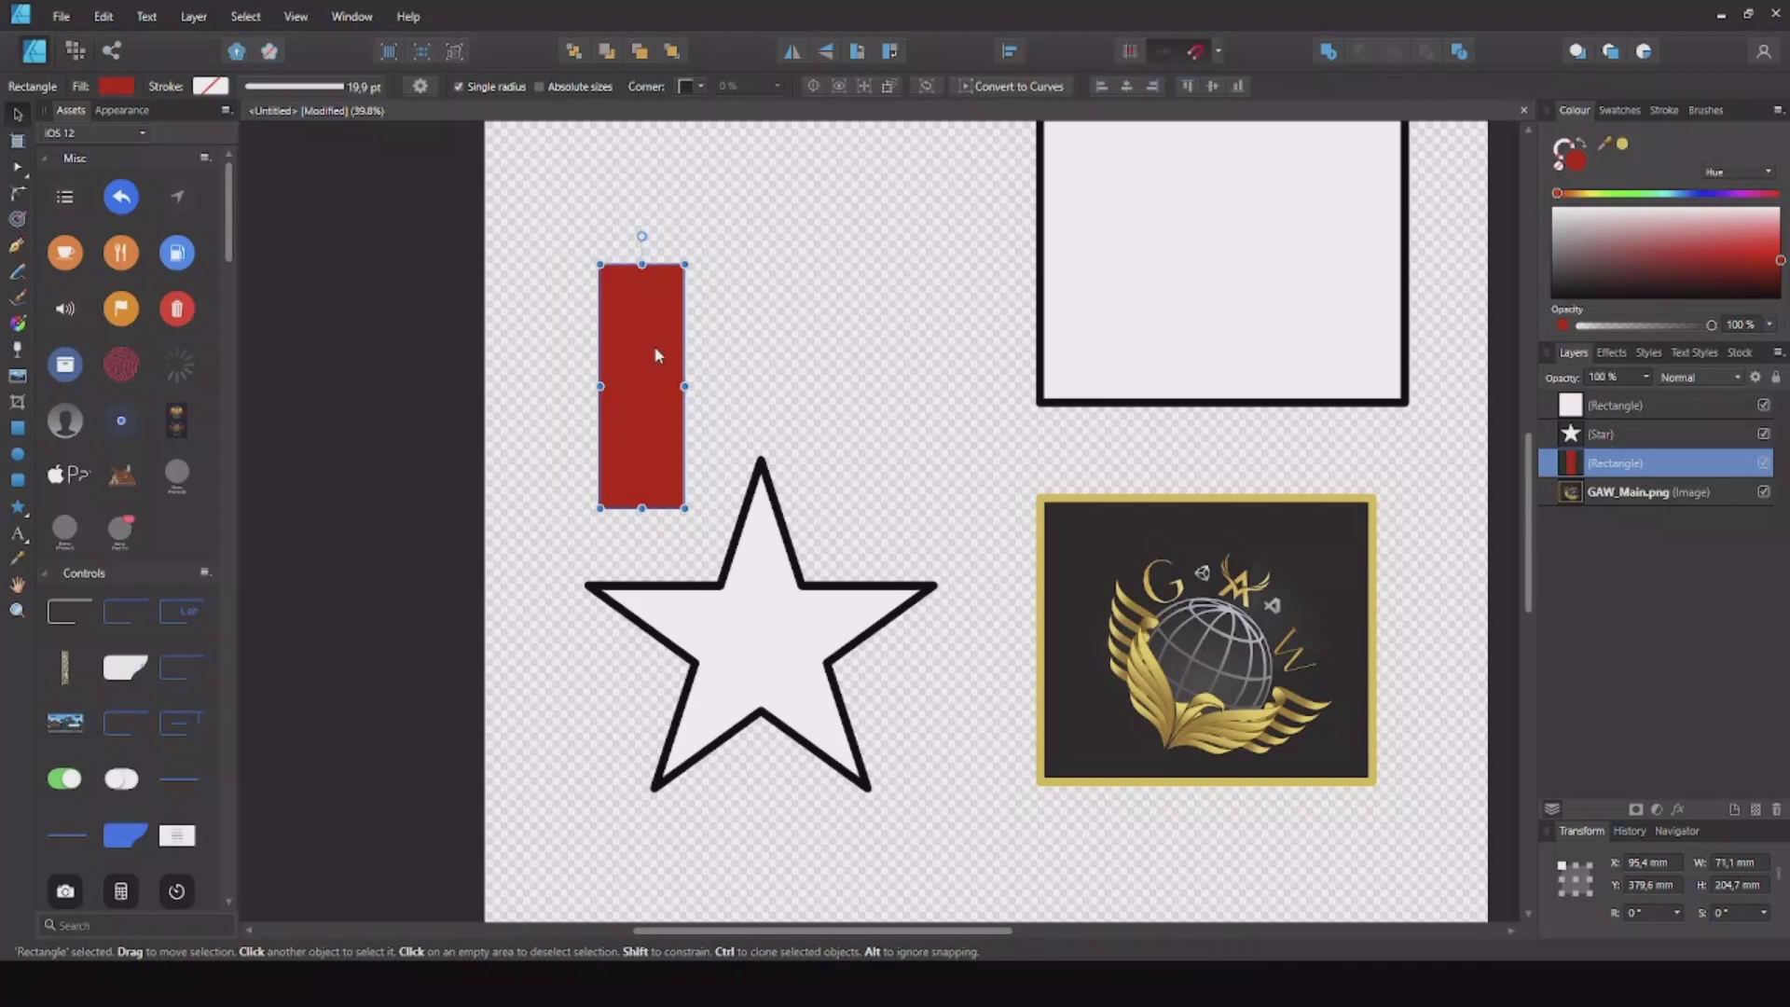
mouse_move(654, 341)
mouse_down()
mouse_move(589, 320)
mouse_move(713, 347)
mouse_up()
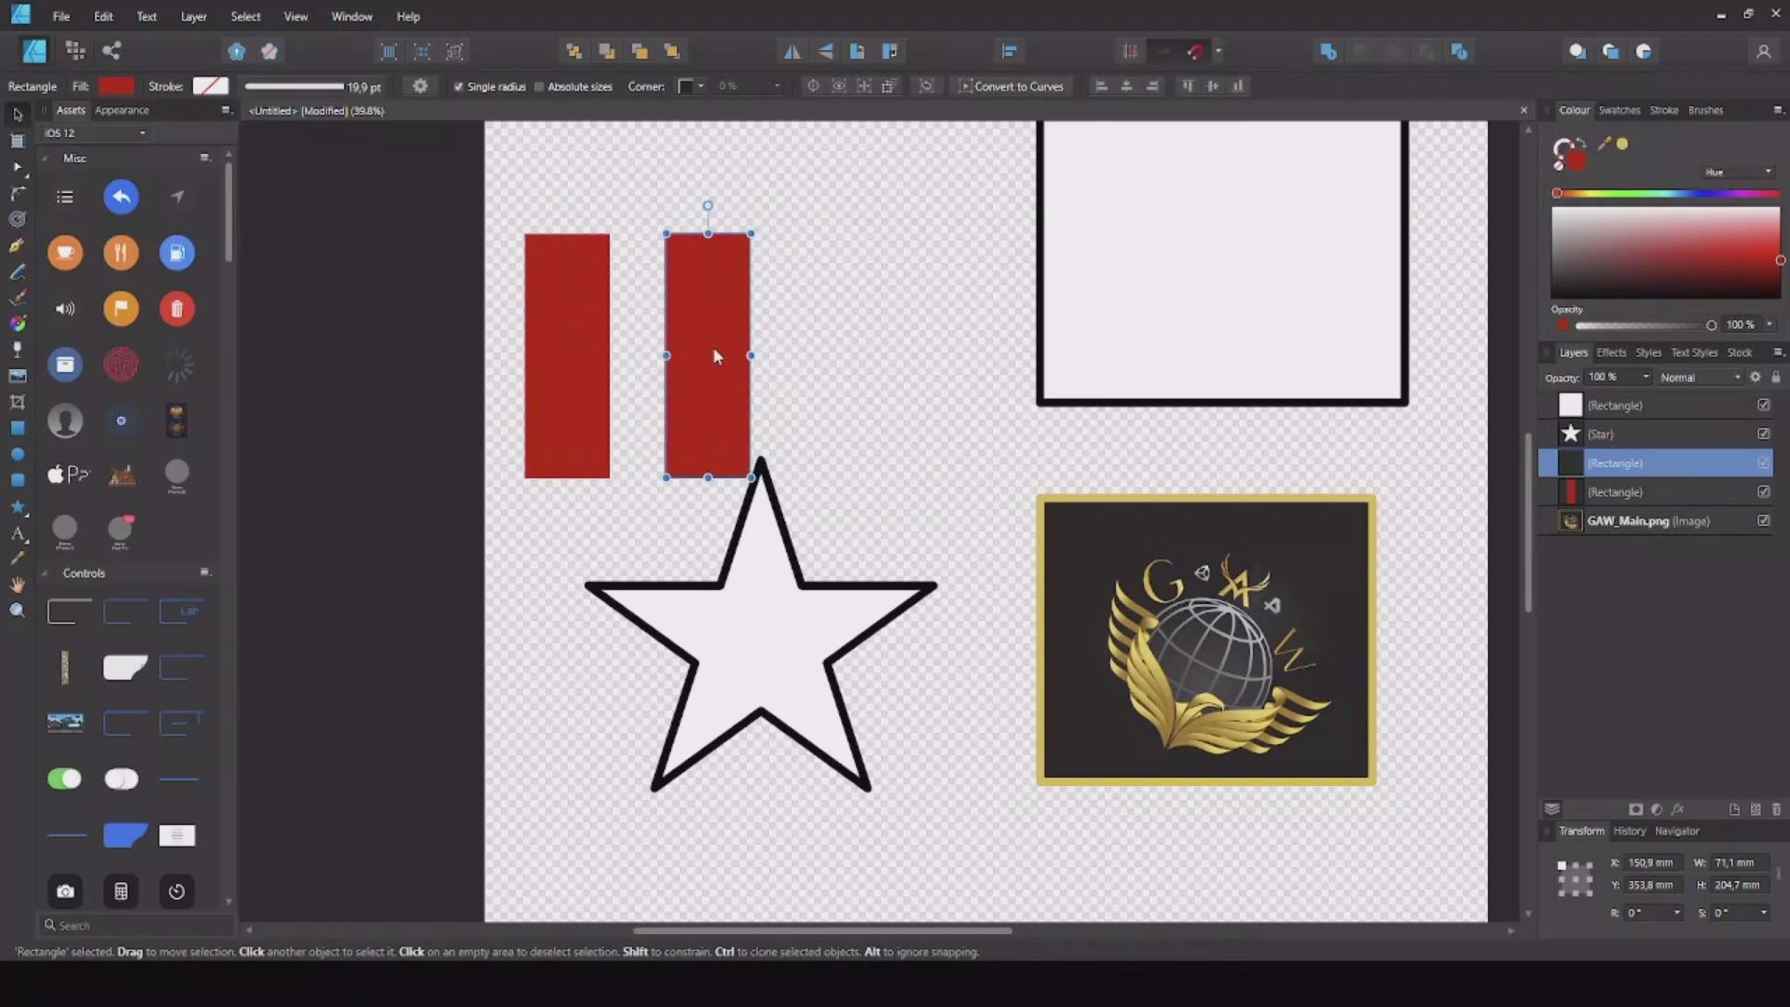
click(1634, 194)
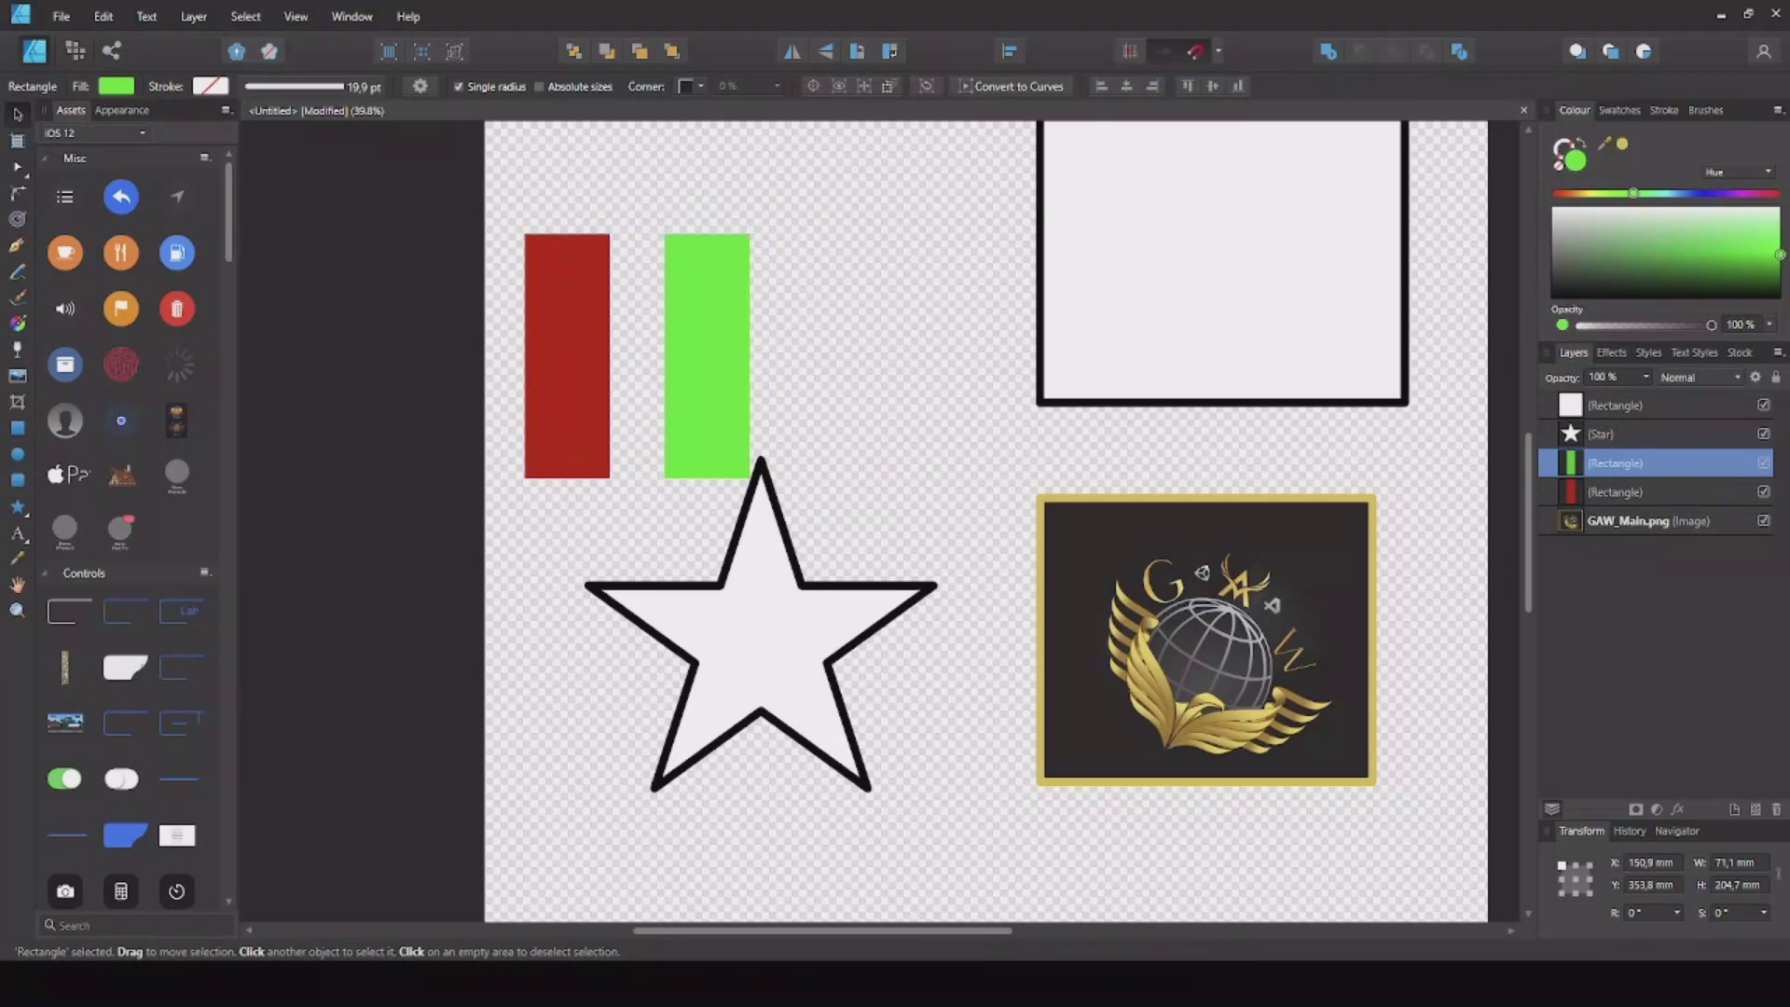
shift+click(553, 337)
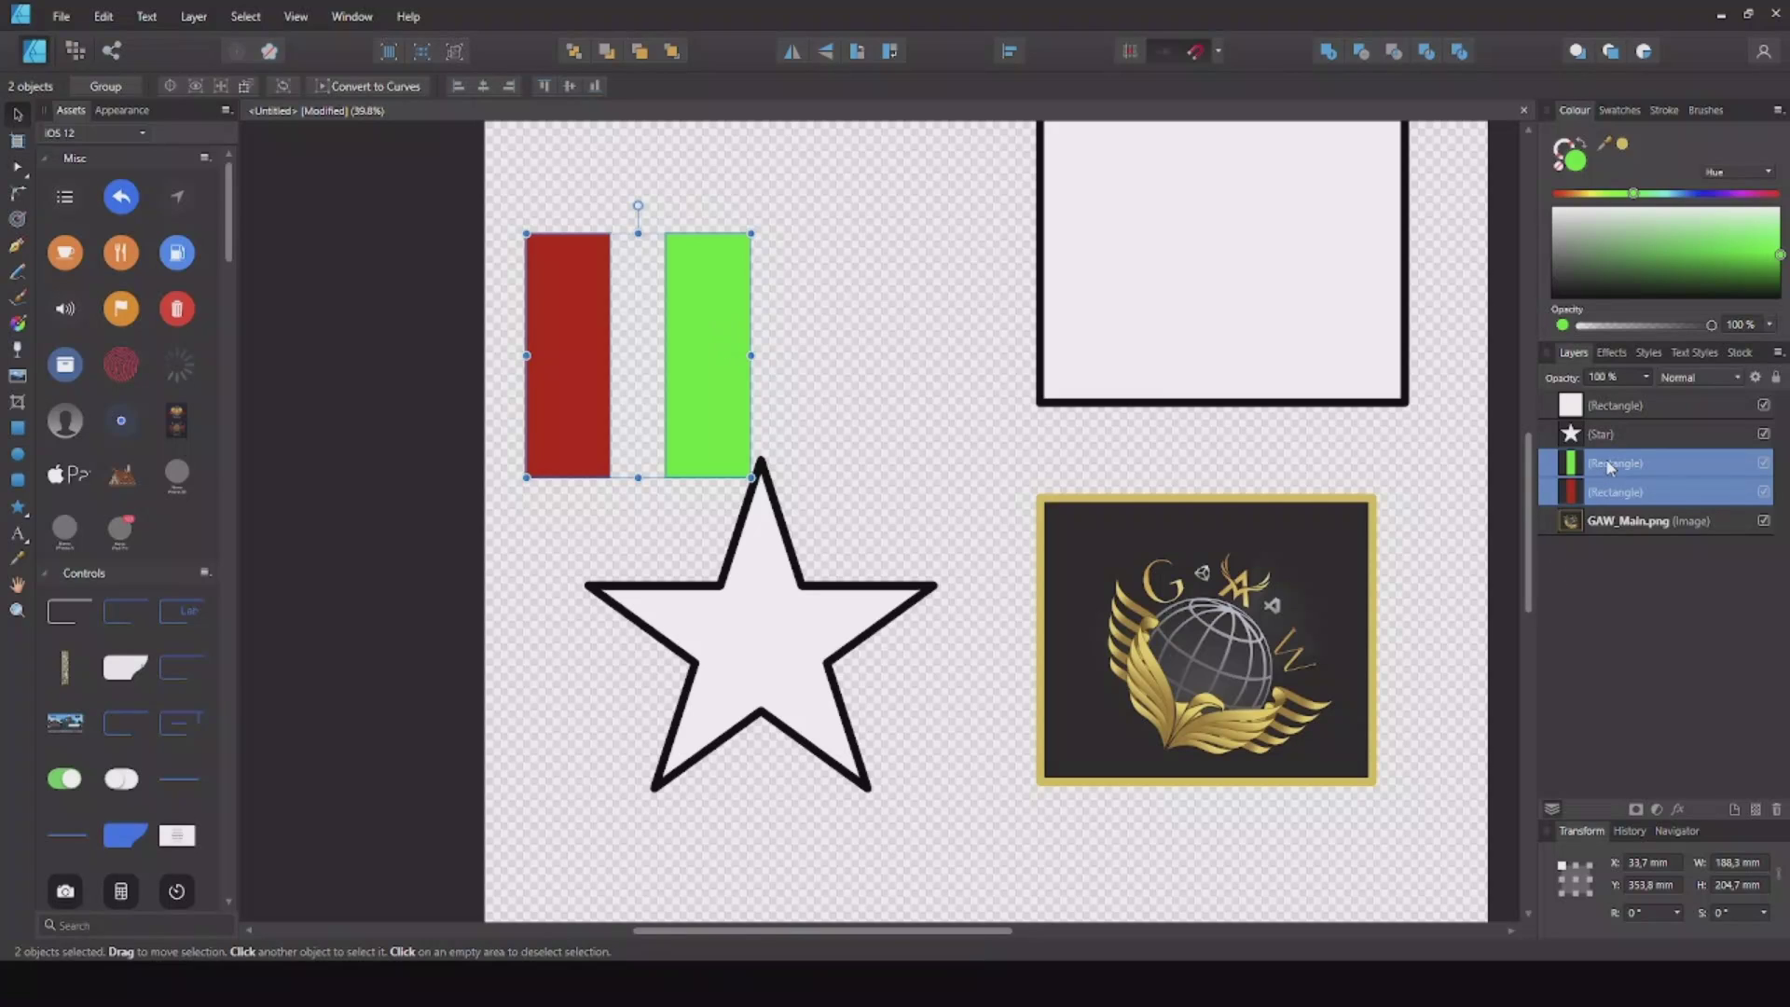
Clip both rectangles inside the Star layer and move them down onto the star
drag(1610, 468, 1620, 447)
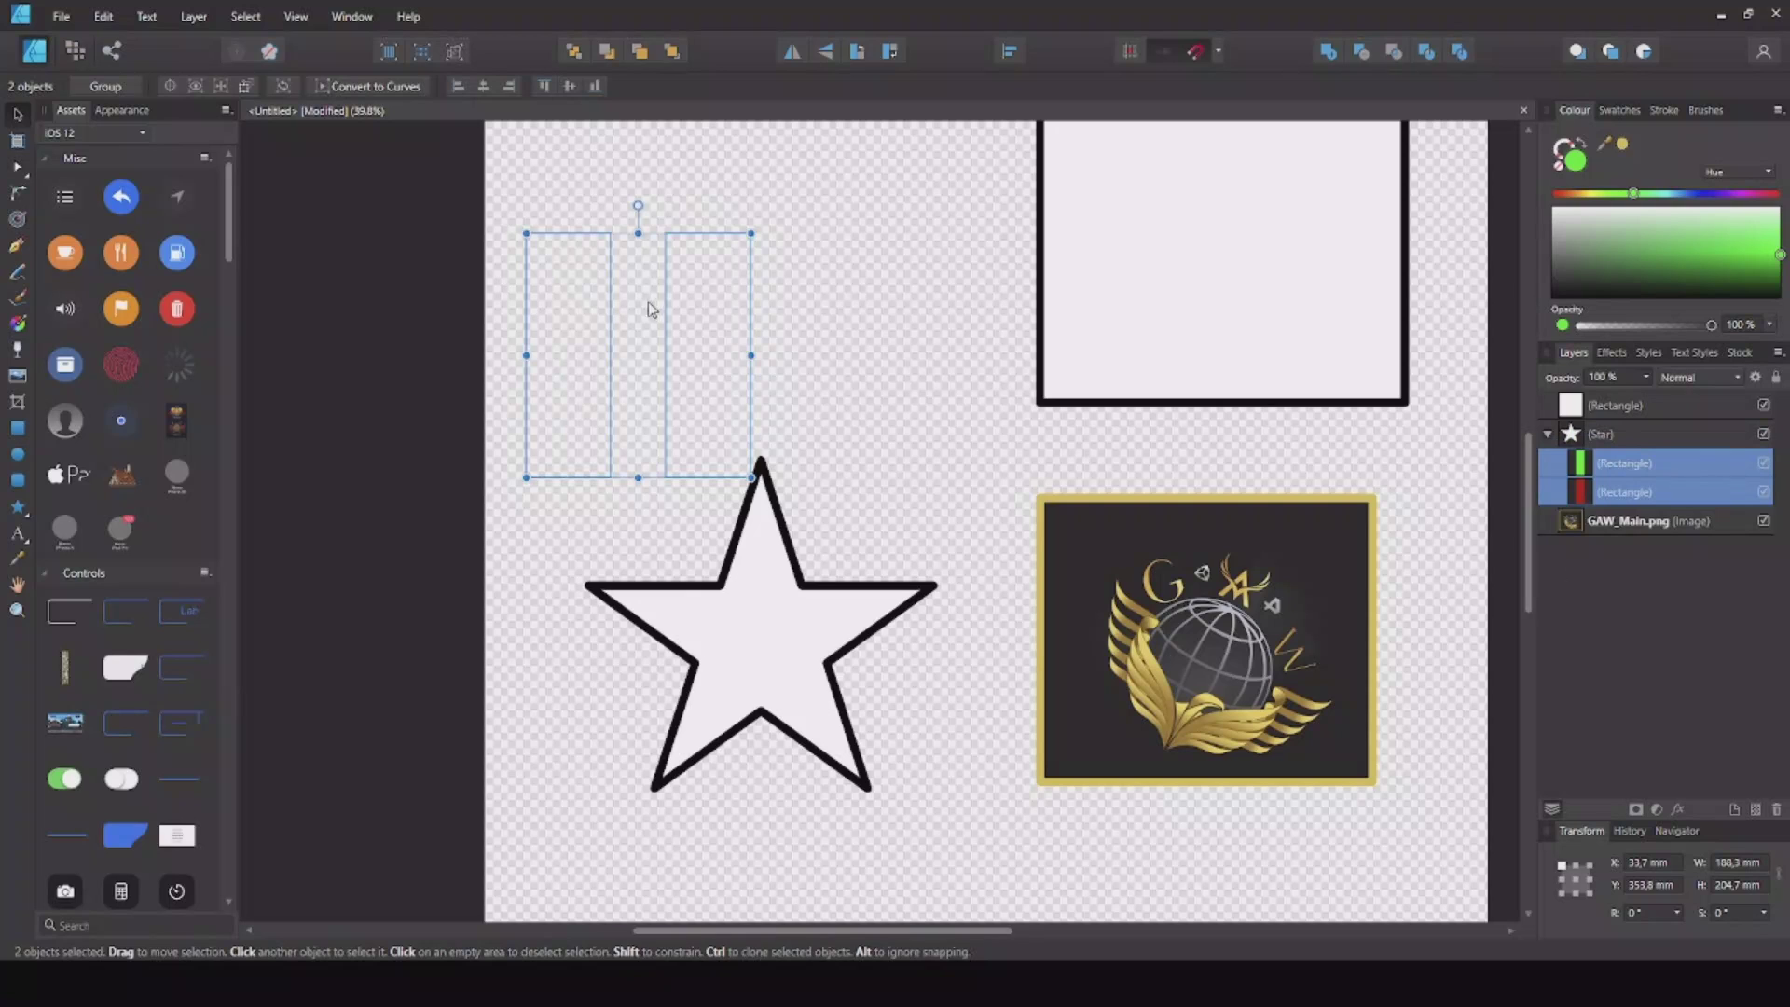
drag(716, 339, 833, 641)
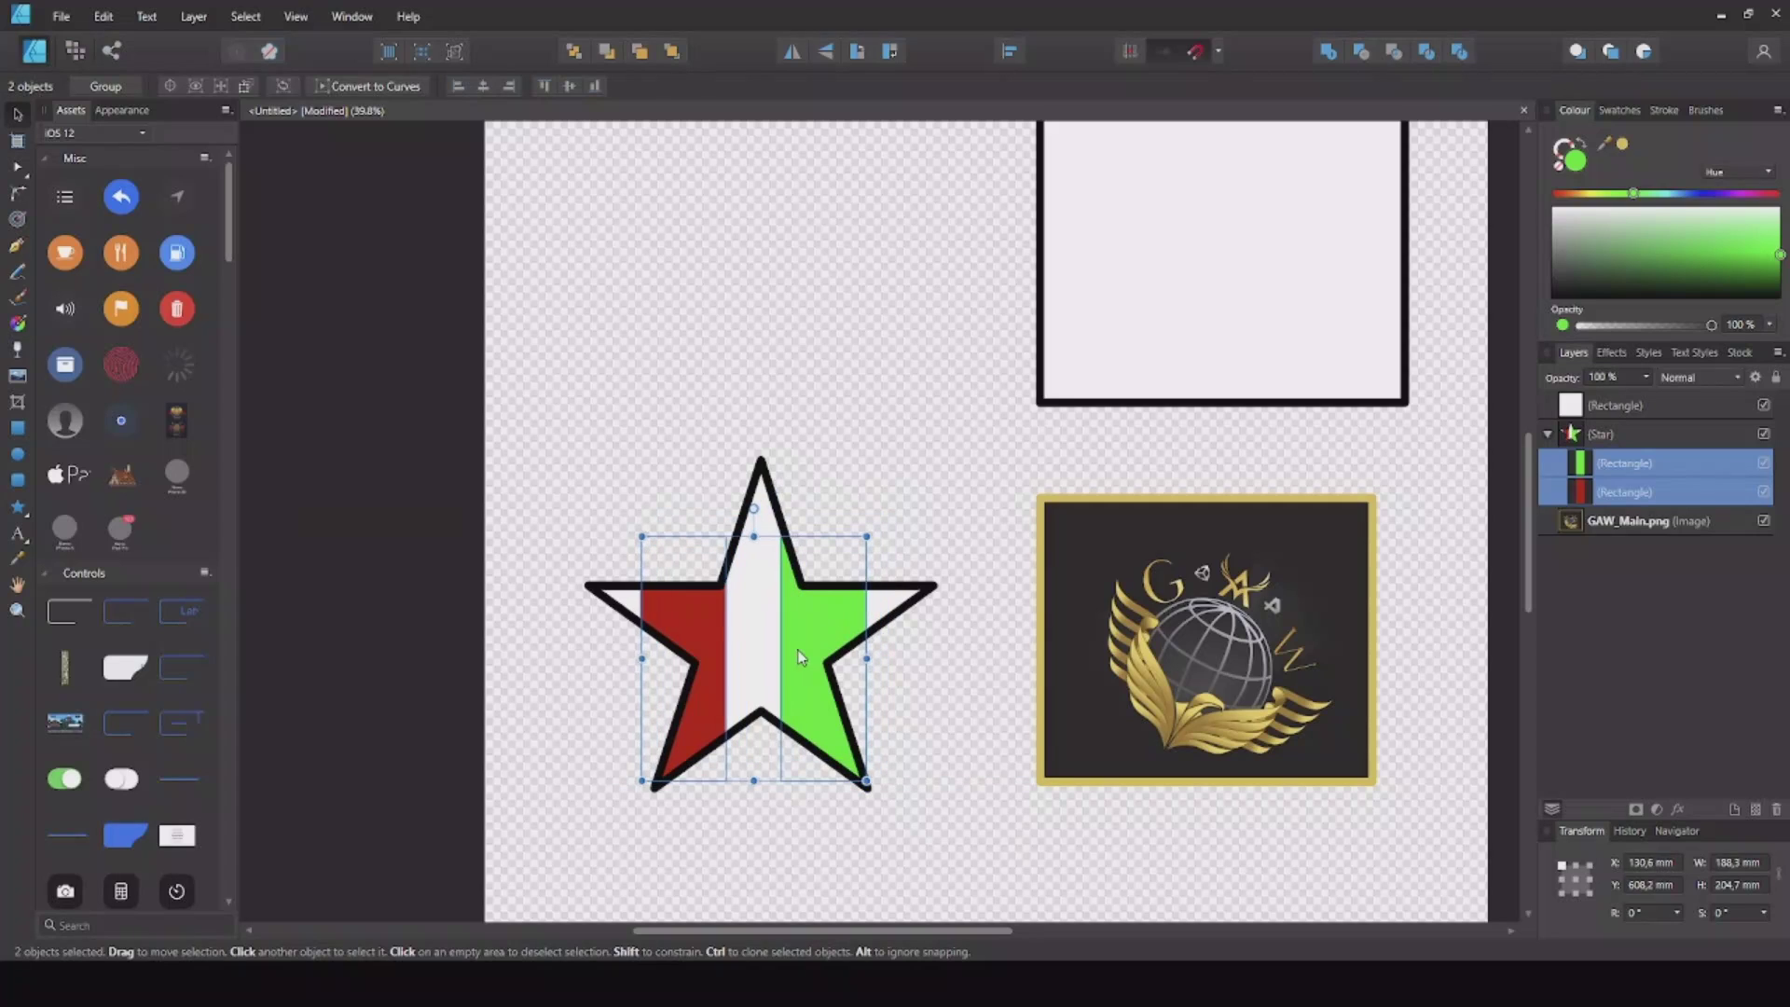
click(849, 637)
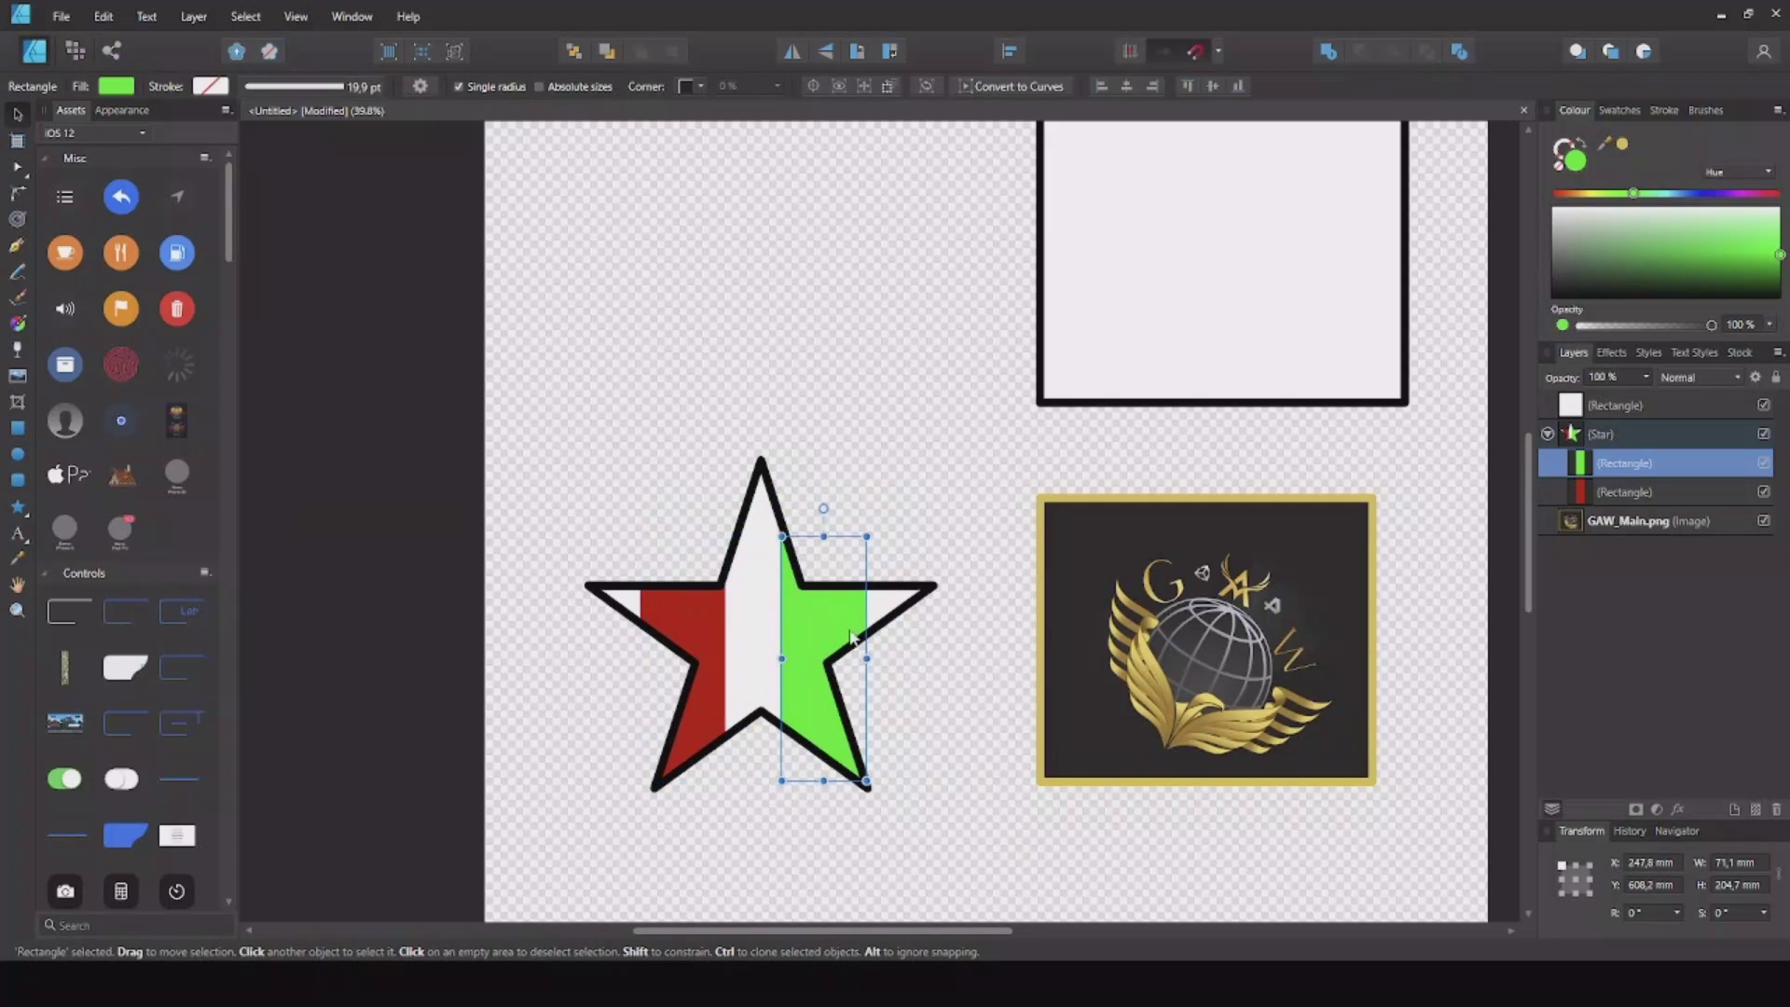
Make the red rectangle wider and taller and tilt it about 9 degrees
click(686, 613)
drag(642, 658, 576, 658)
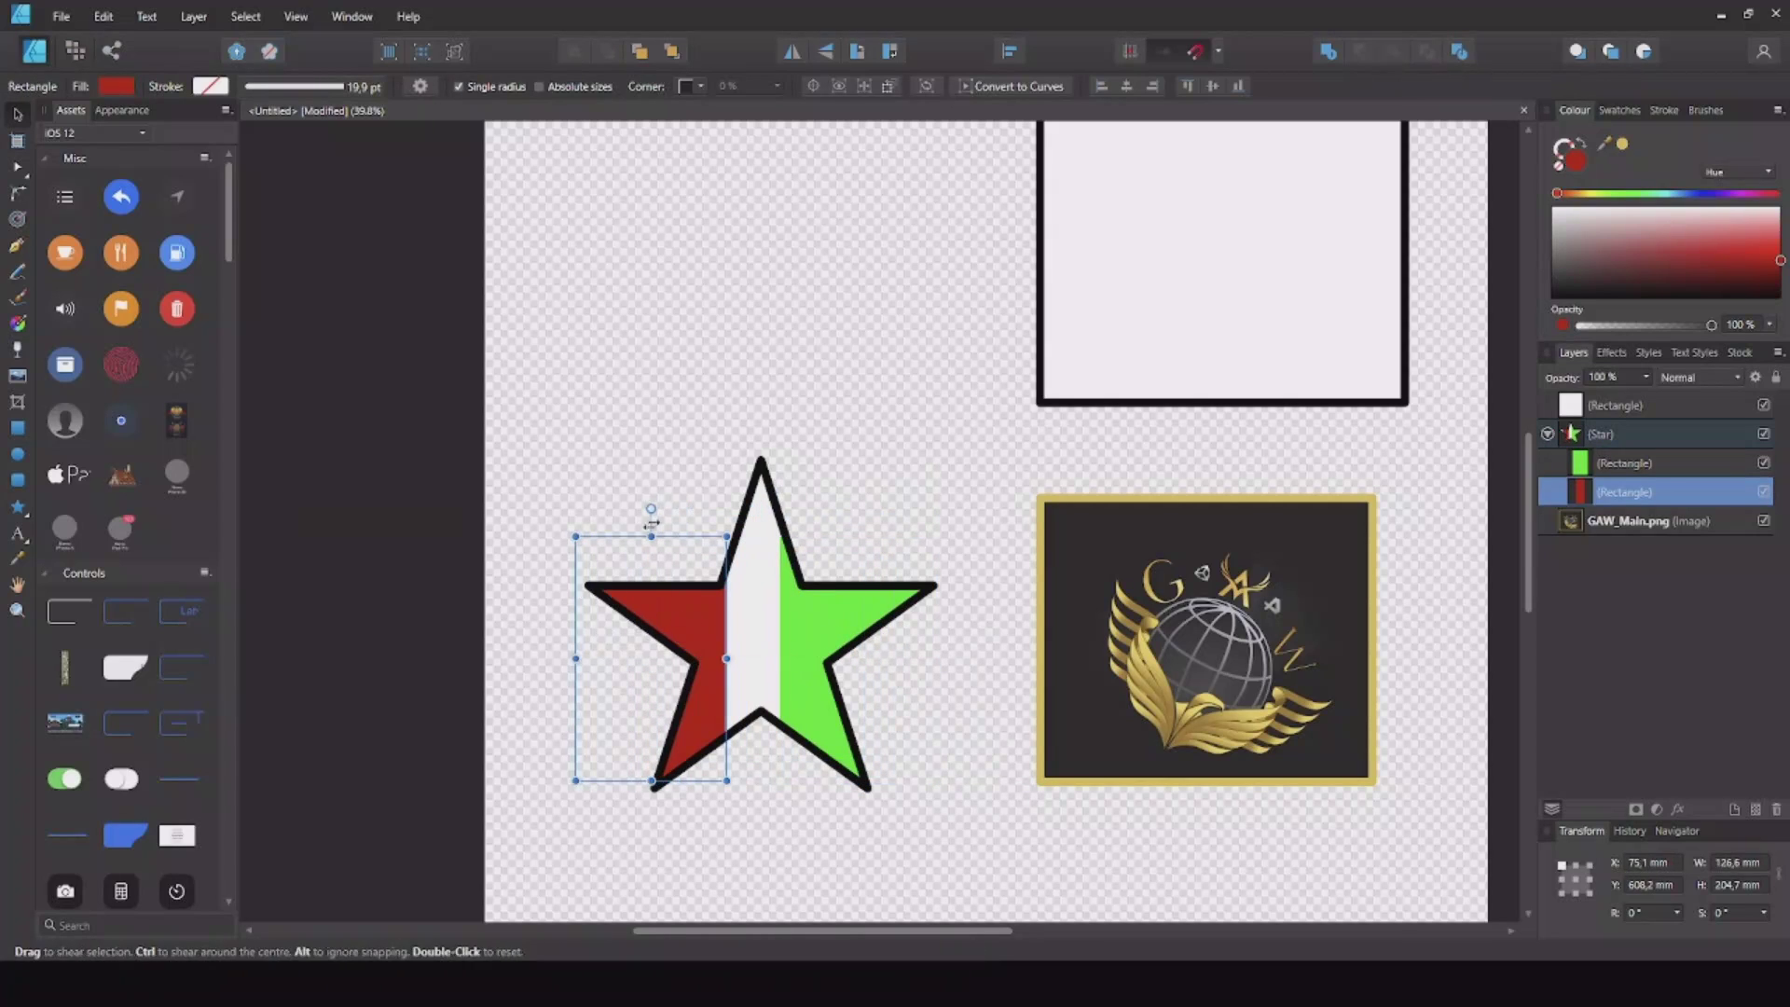
drag(646, 538, 651, 459)
mouse_move(692, 599)
mouse_down()
mouse_move(736, 573)
mouse_move(706, 600)
mouse_up()
drag(664, 431, 695, 452)
drag(686, 565, 701, 536)
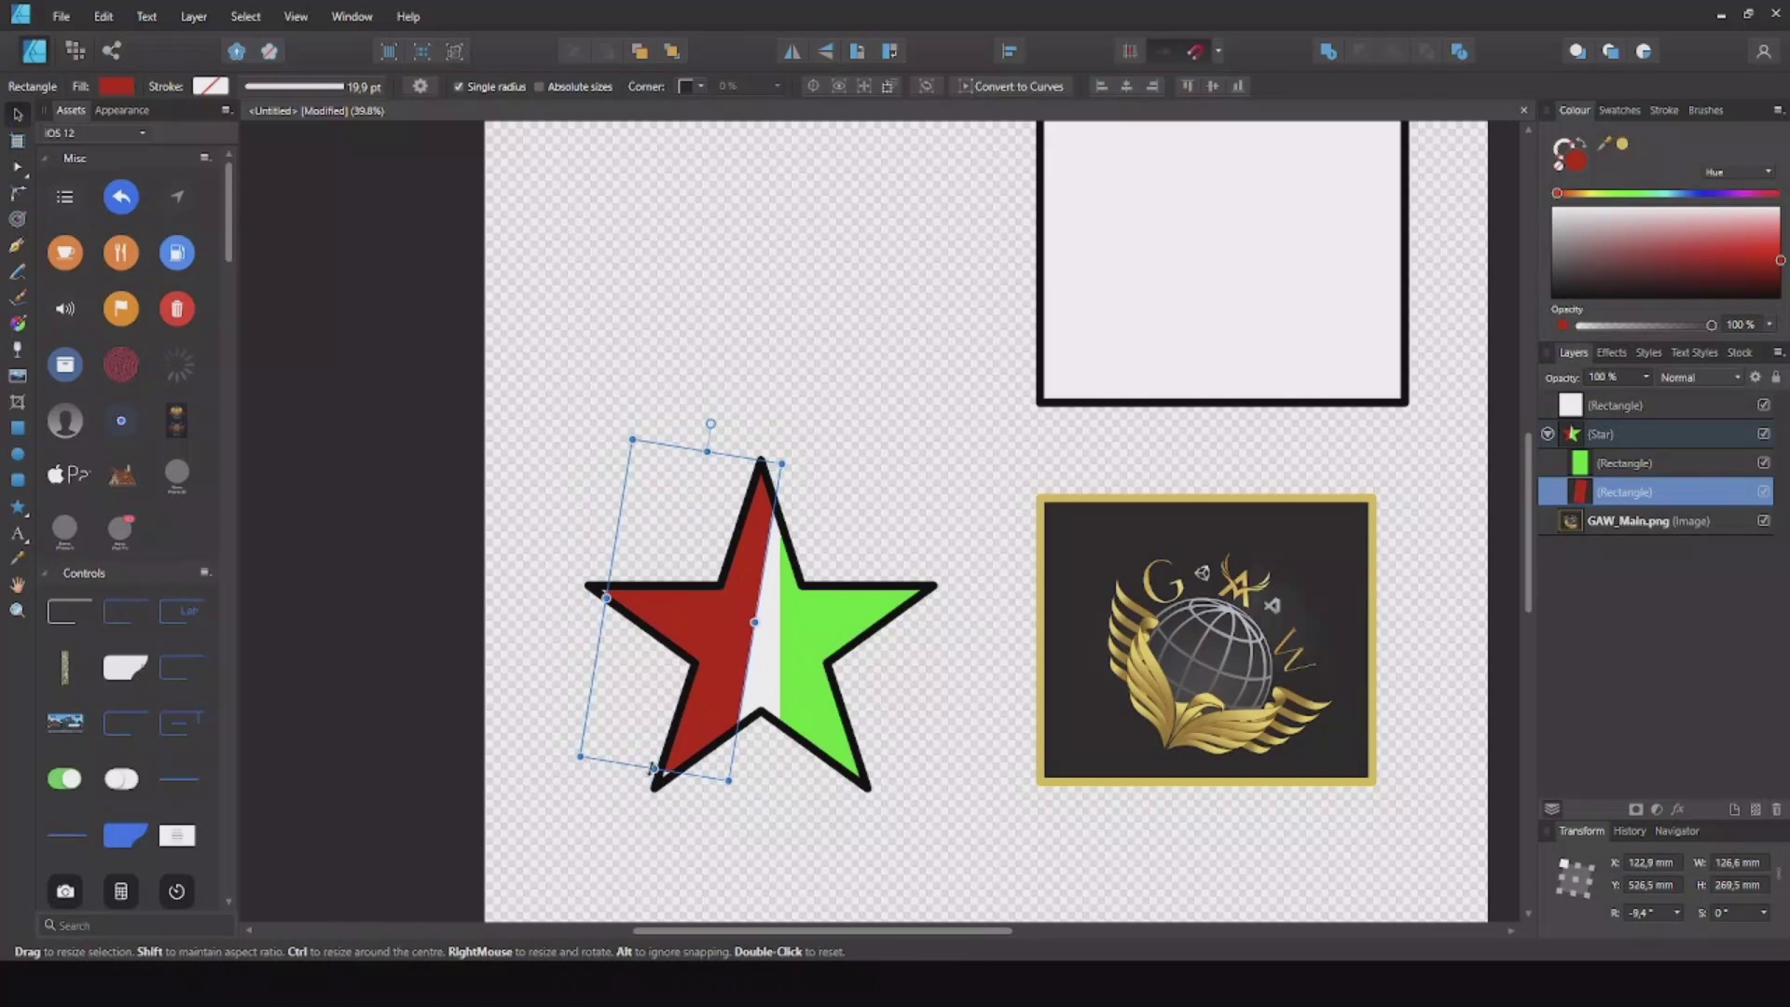
click(870, 559)
Nest the GAW_Main.png layer inside the star group
scroll(862, 436, down, 2)
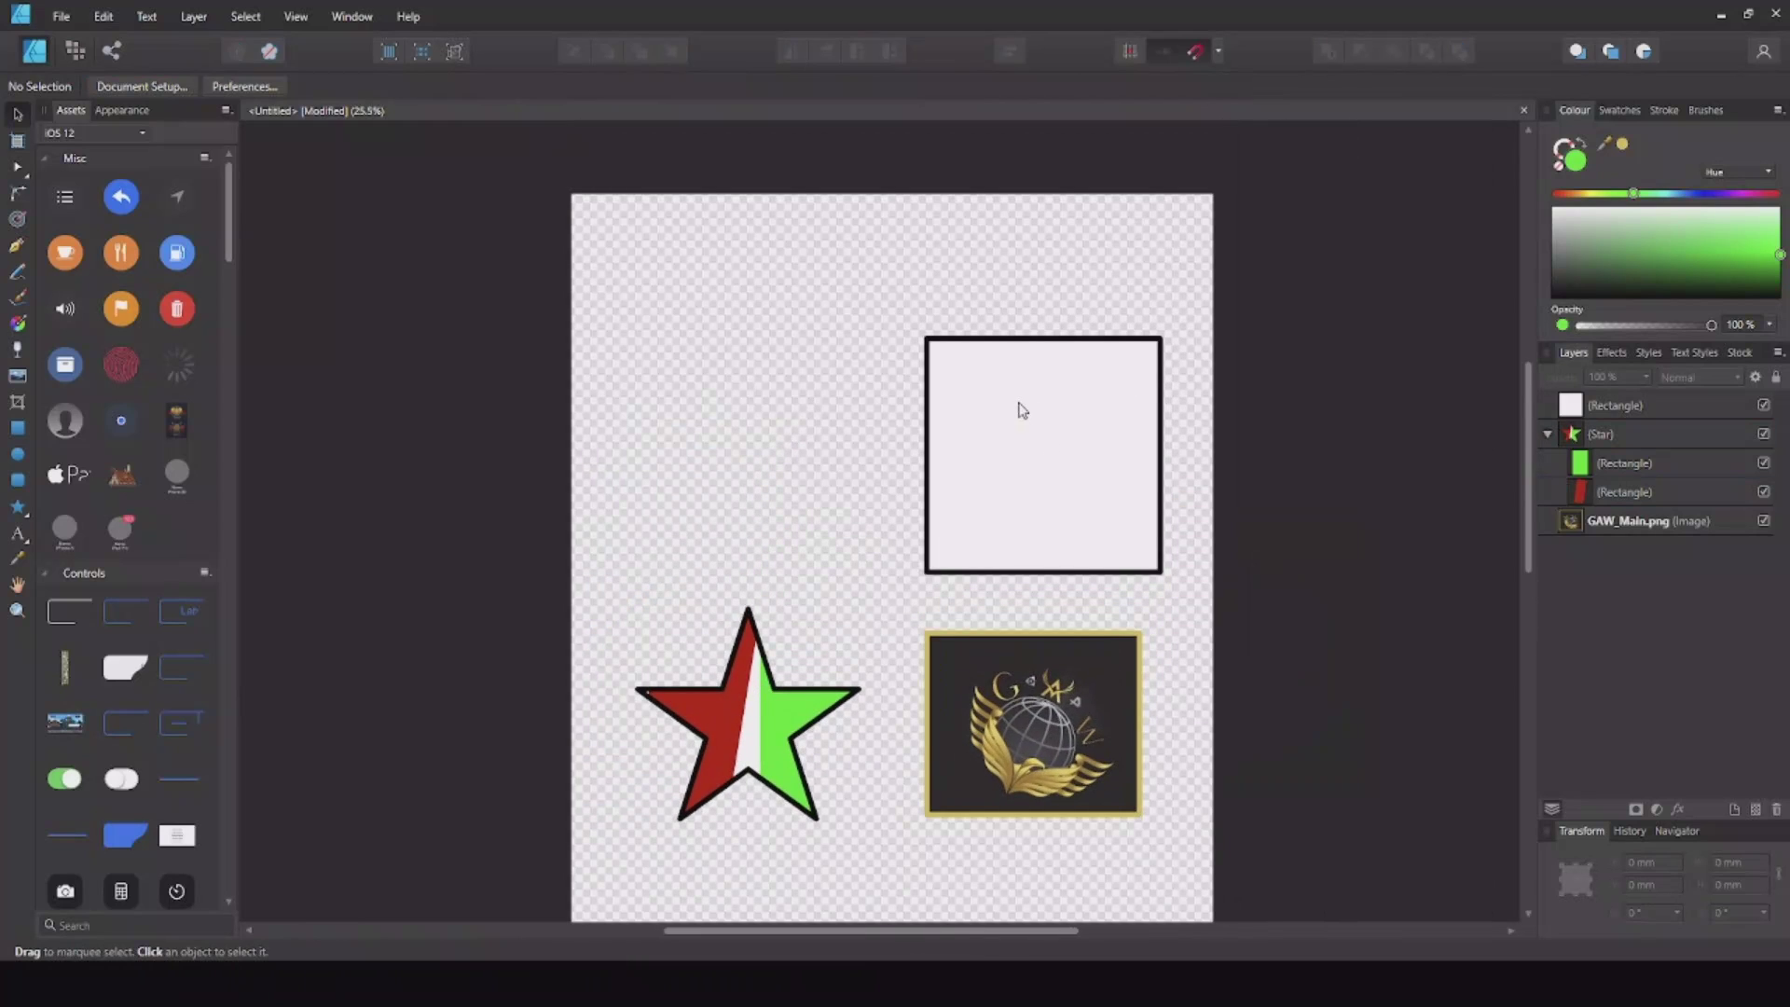
click(1544, 434)
click(1547, 436)
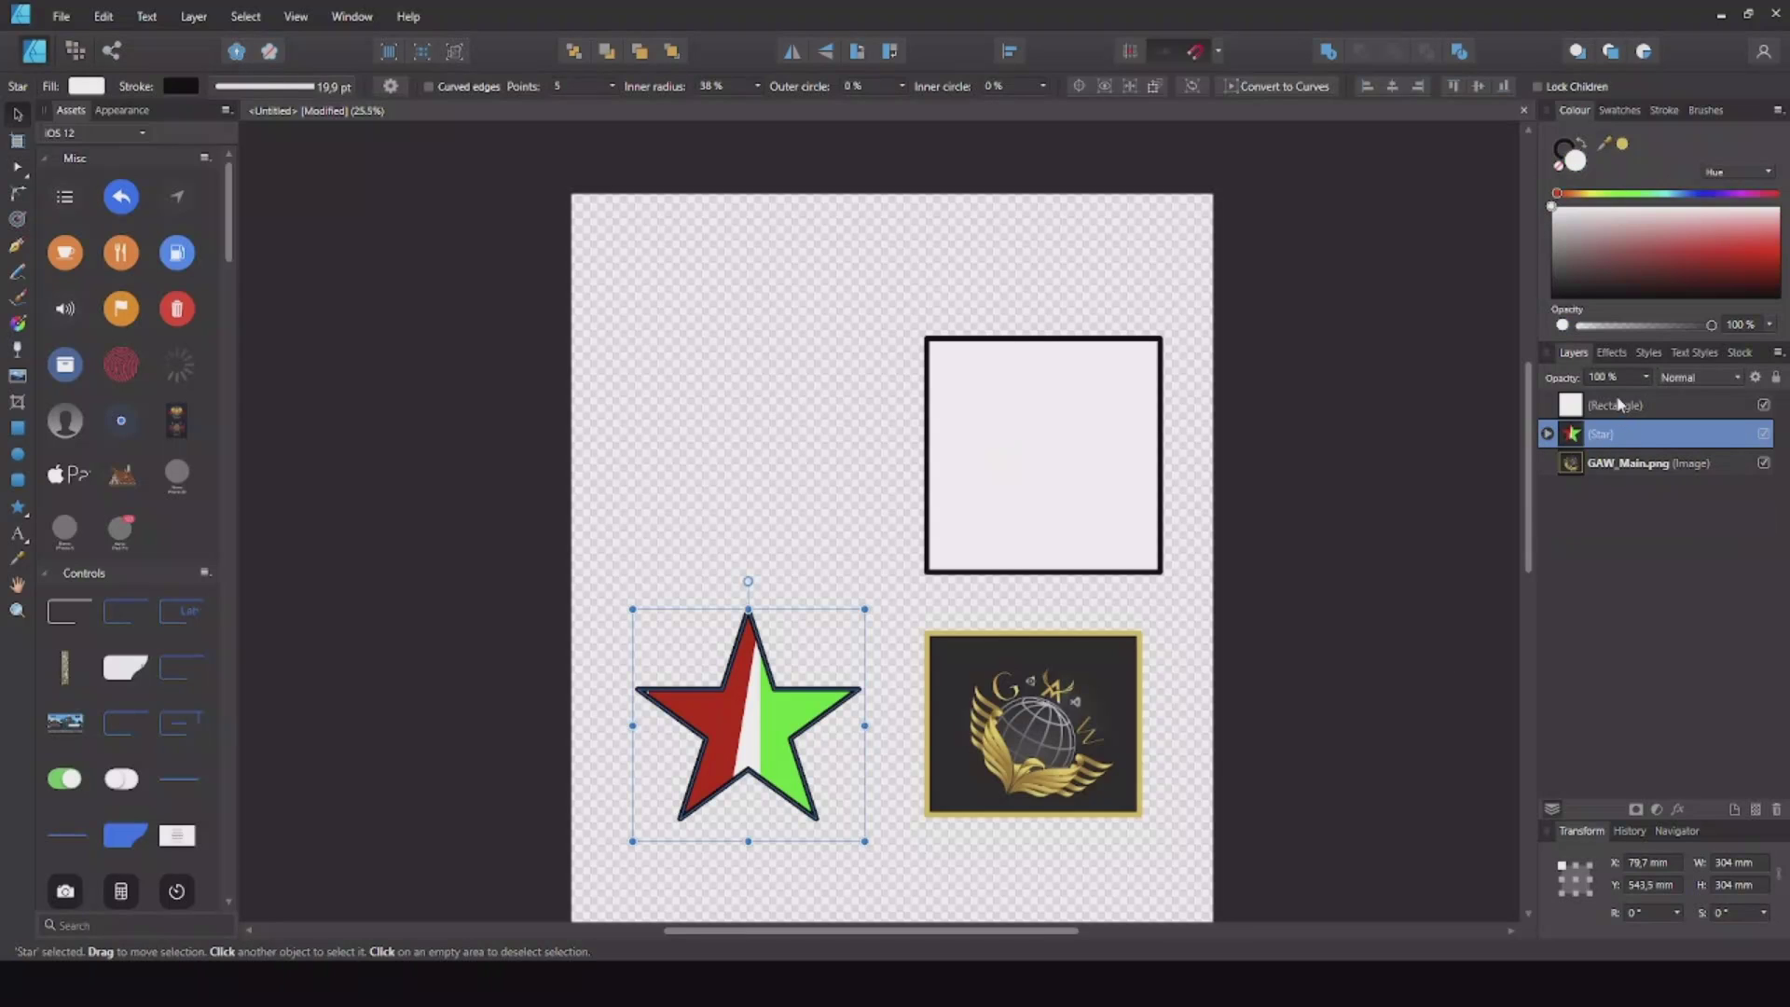
click(1595, 469)
drag(1602, 475, 1603, 436)
click(1547, 434)
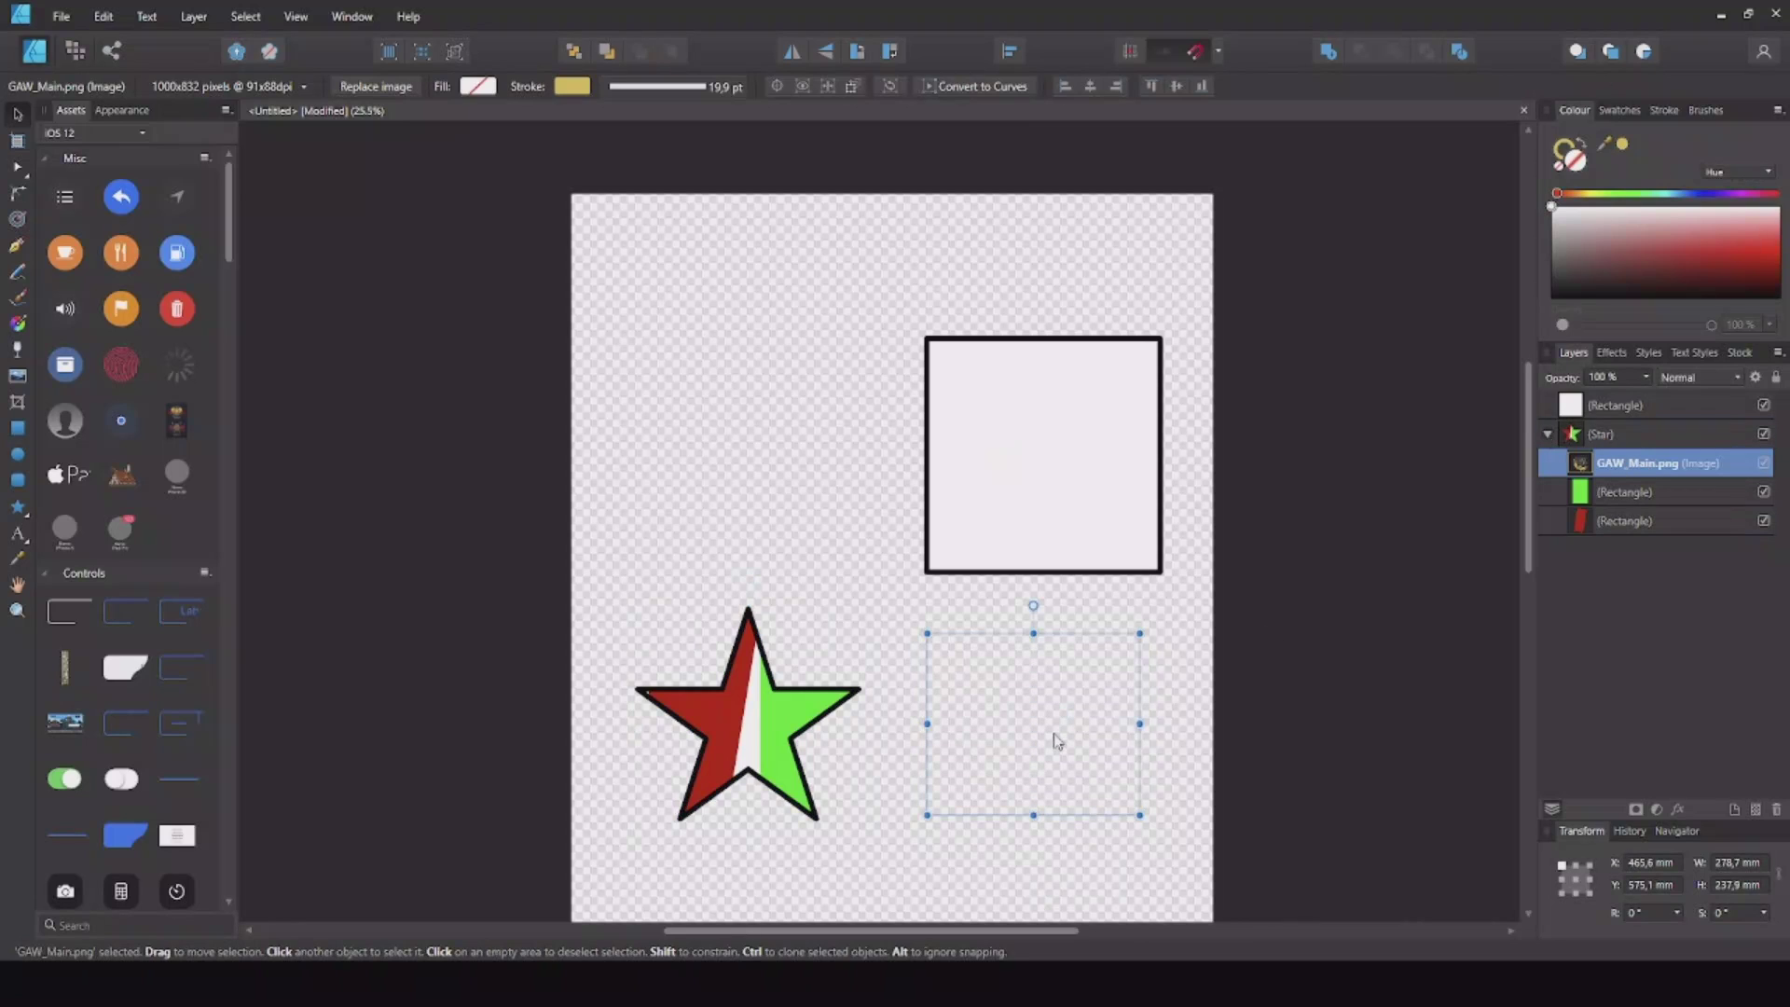
Move the logo onto the star and enlarge it to 342.1 × 292 mm
drag(1053, 707, 751, 673)
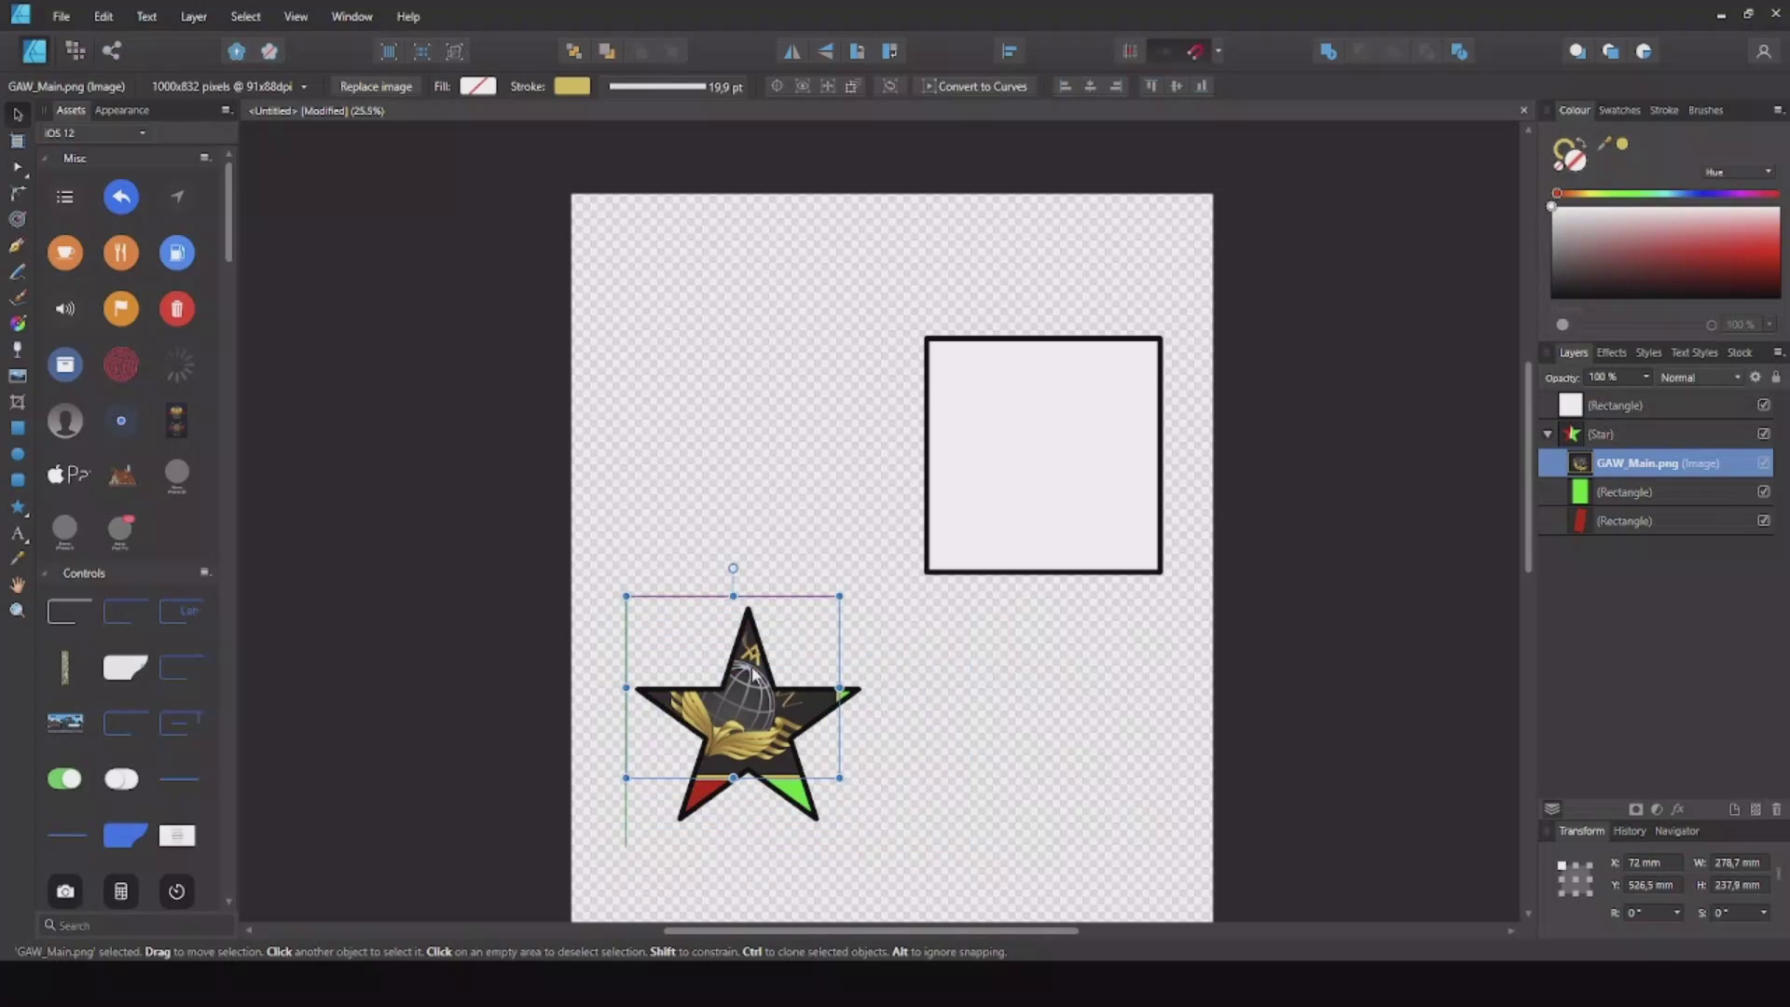
drag(839, 777, 864, 835)
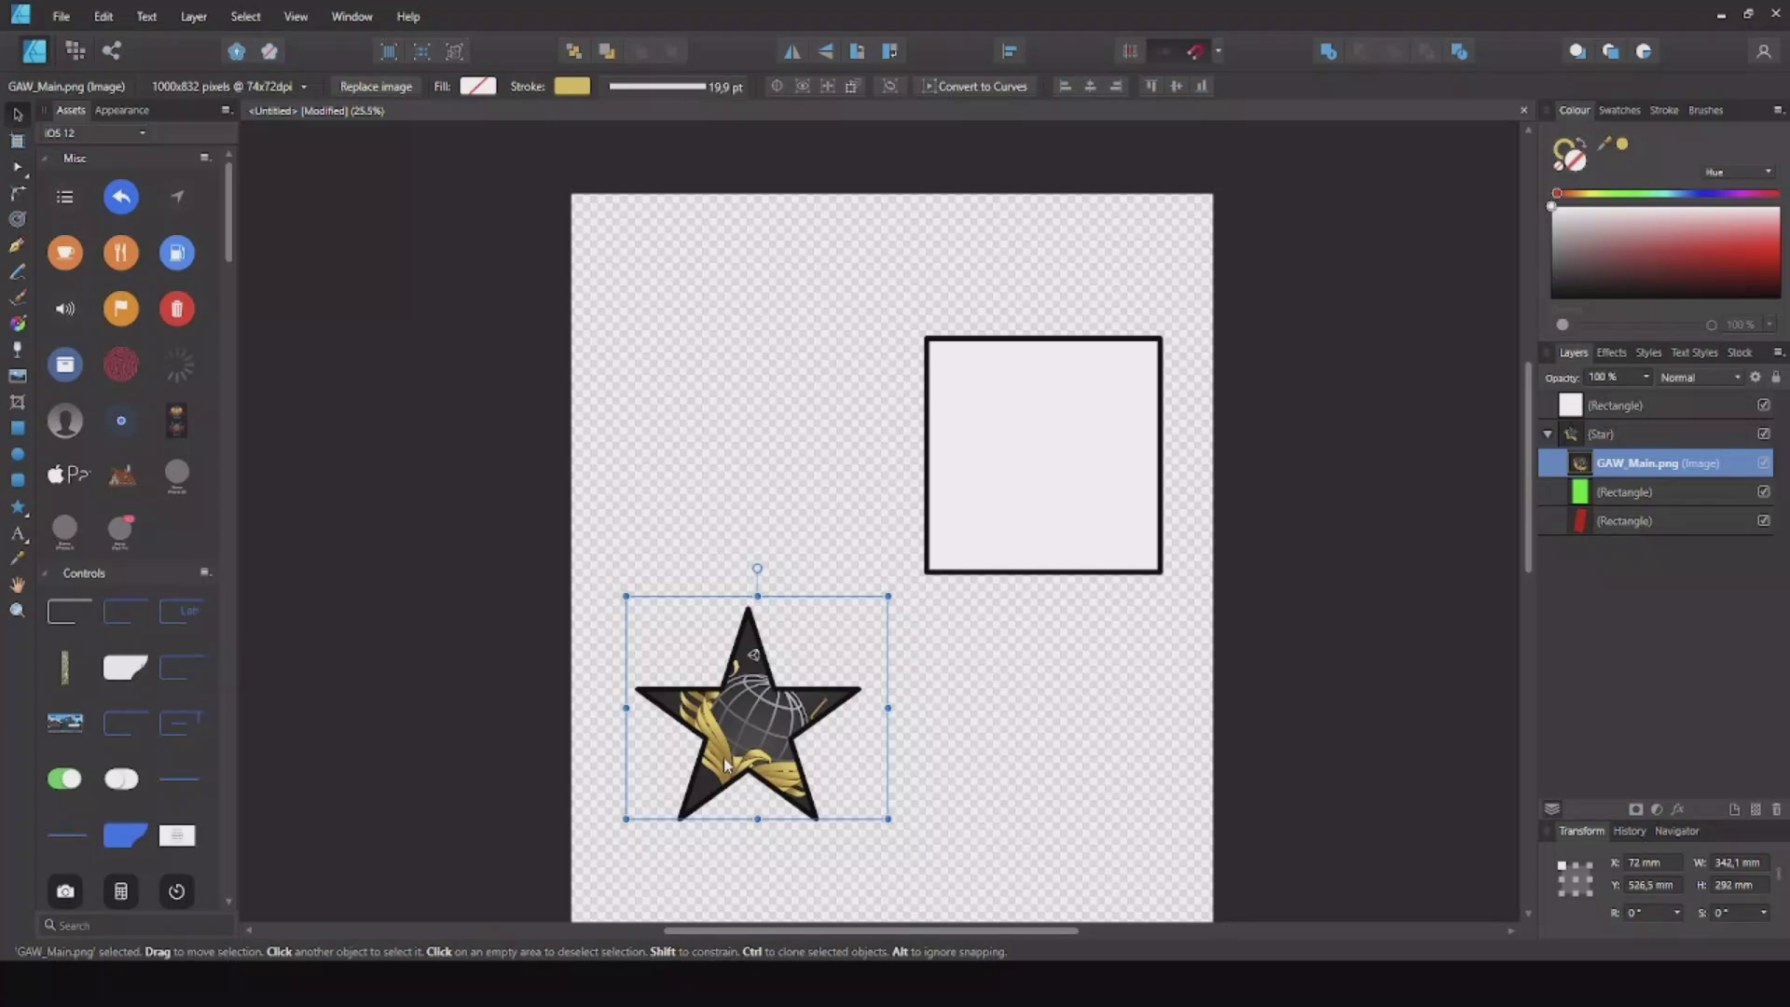
scroll(723, 759, up, 2)
Stack the green rectangle above the logo, tilt it −16.2° and nudge it right
click(1608, 492)
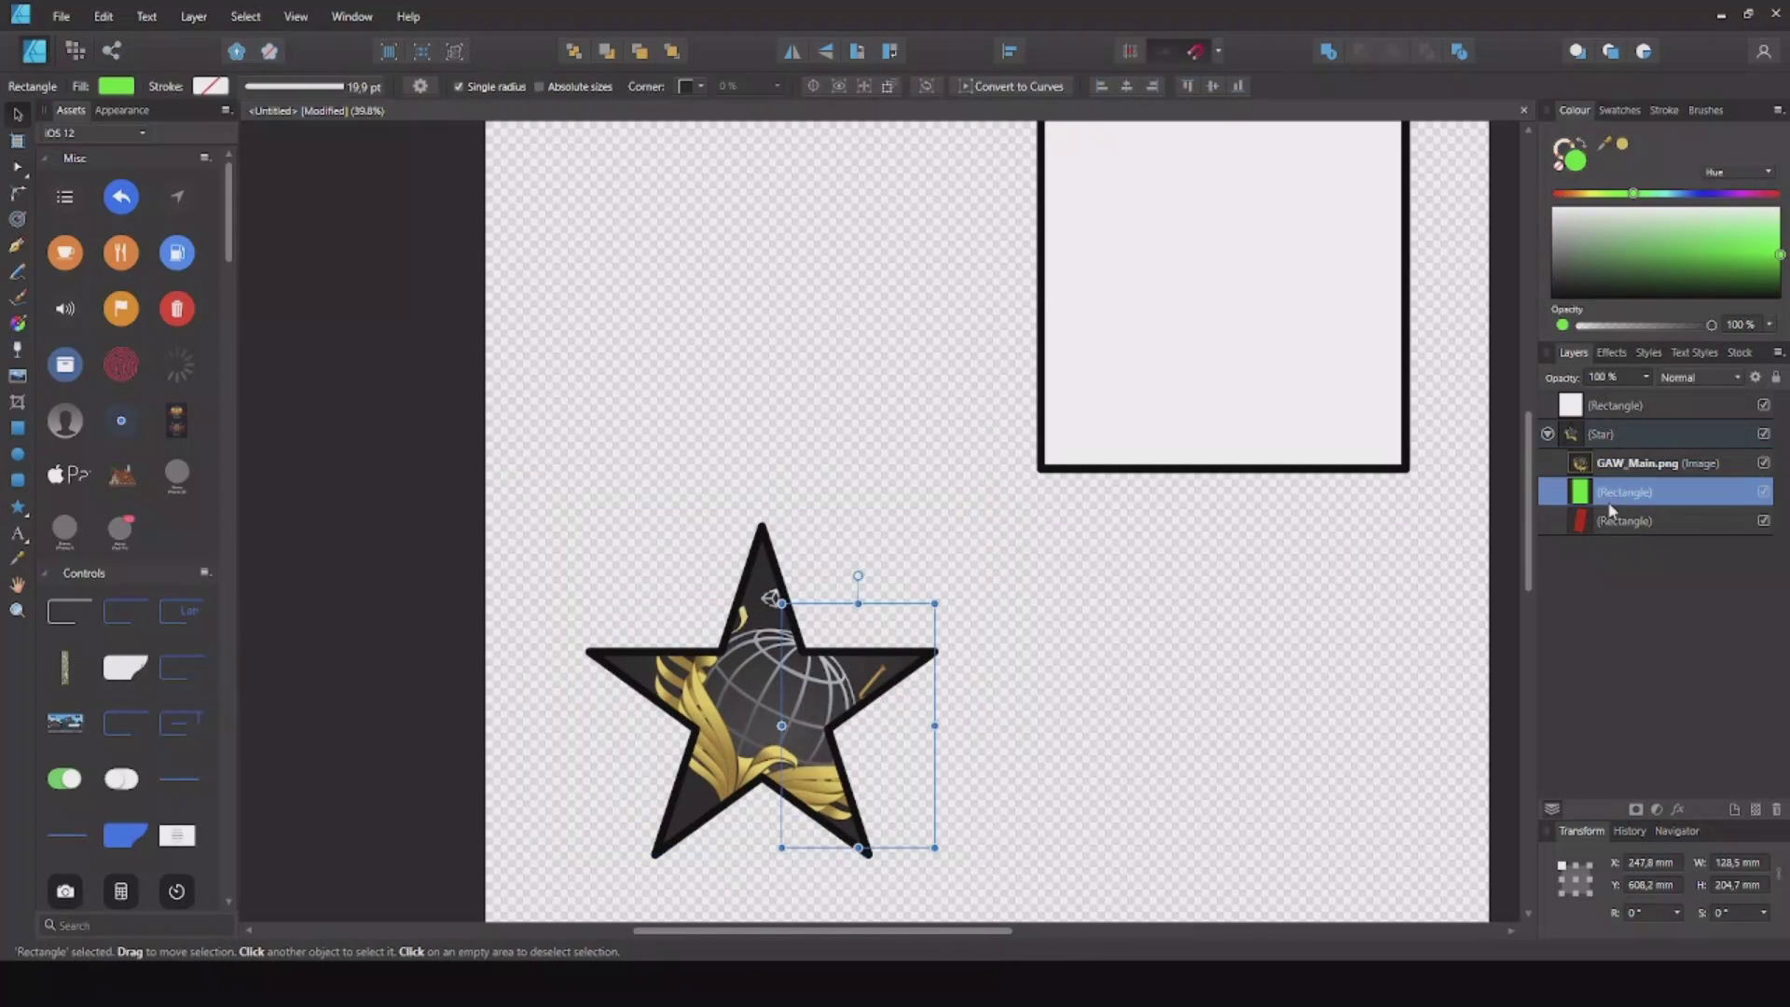
drag(1596, 505, 1599, 457)
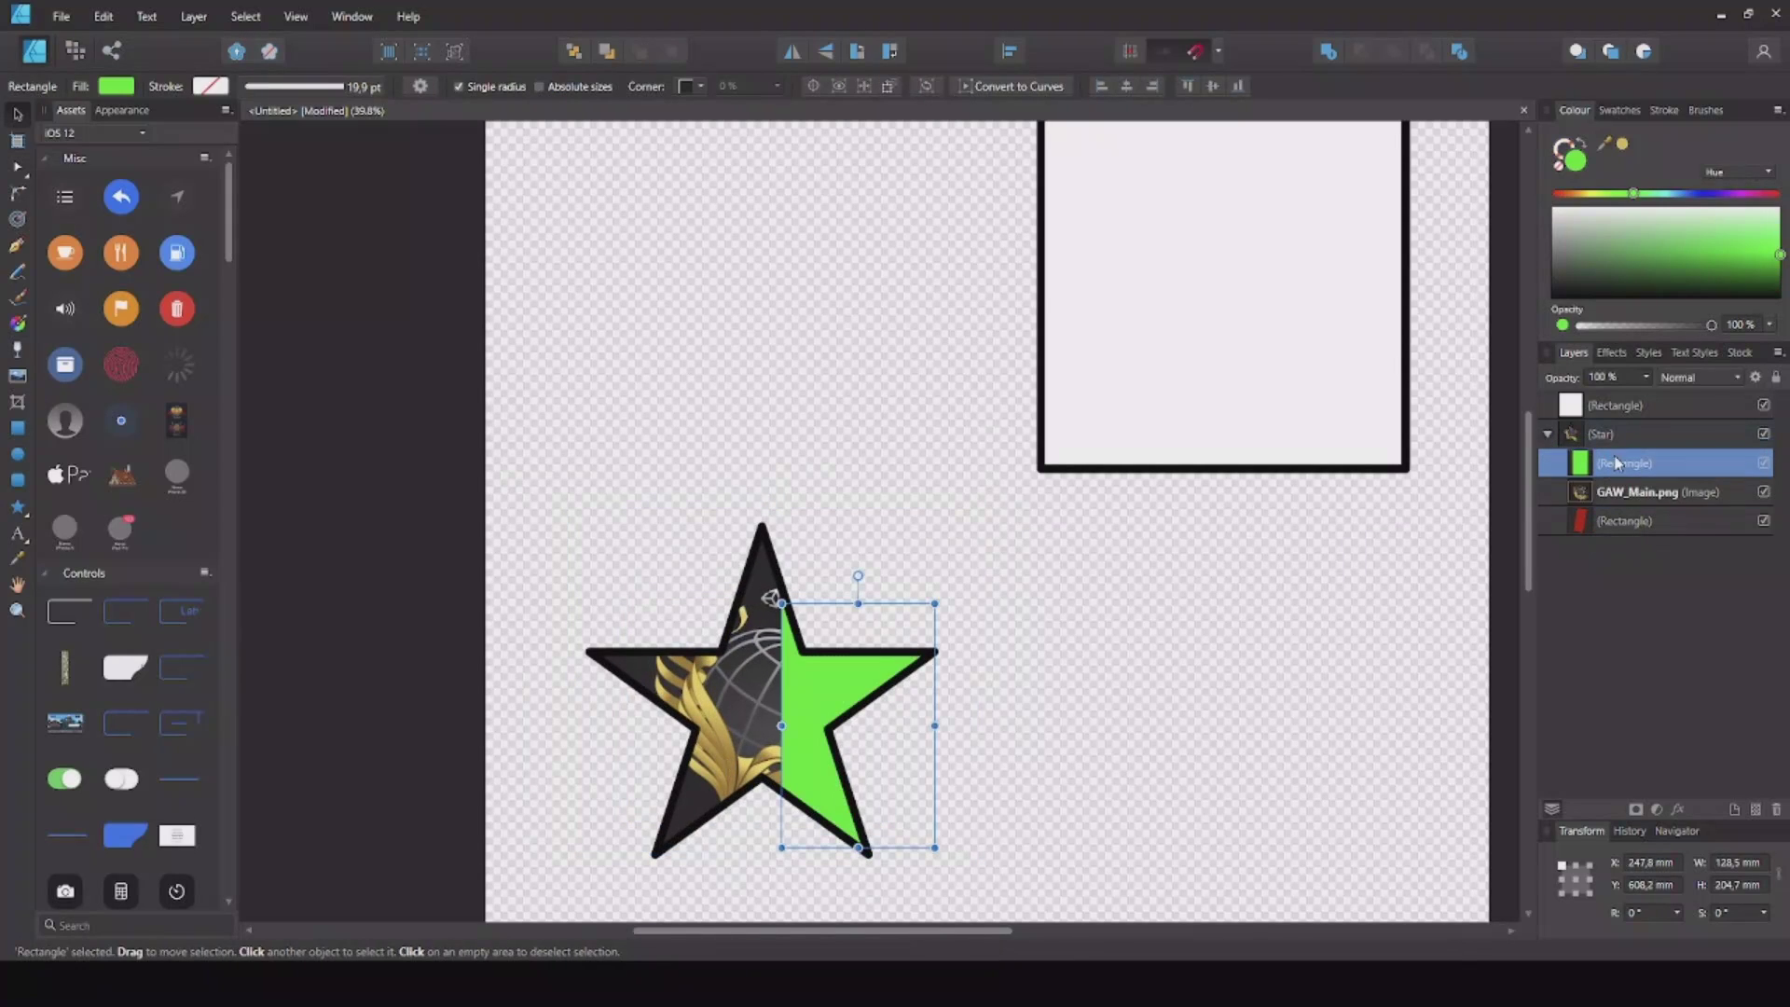
drag(857, 575, 900, 581)
drag(852, 677, 866, 678)
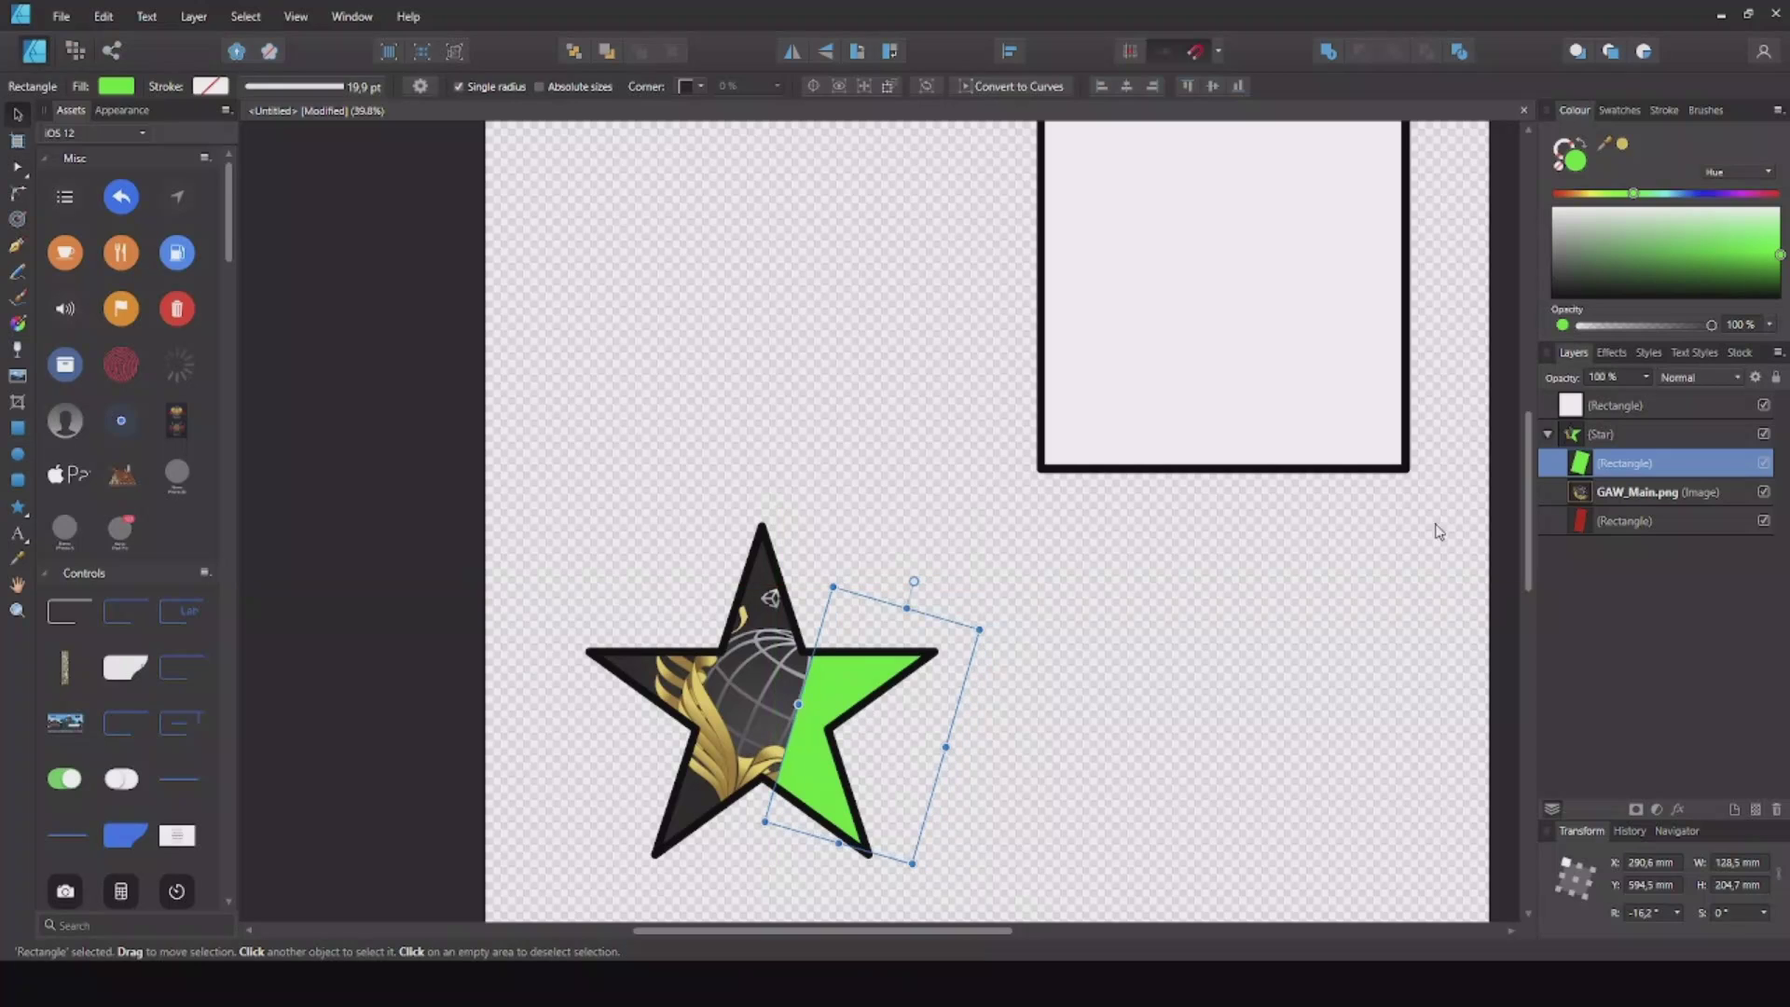
click(1592, 435)
Move the star onto the white square, nest it in the square's Rectangle layer and nudge it right
click(1547, 434)
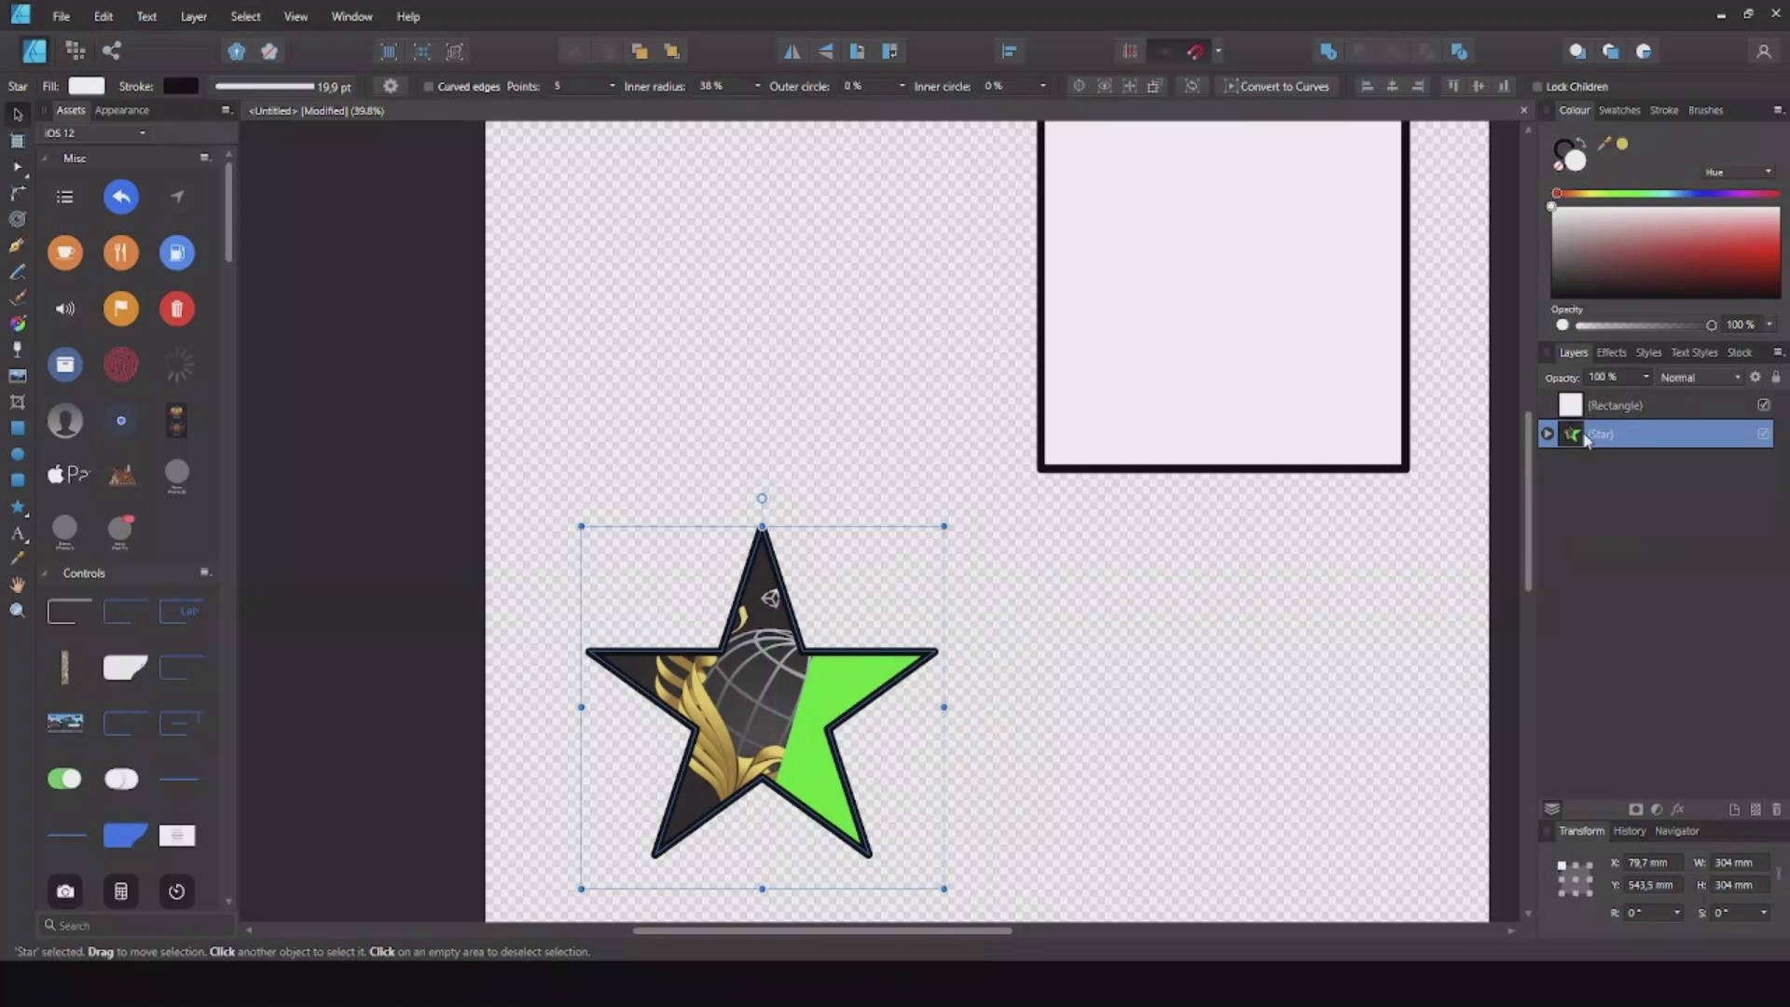
scroll(899, 652, down, 1)
drag(779, 686, 1098, 406)
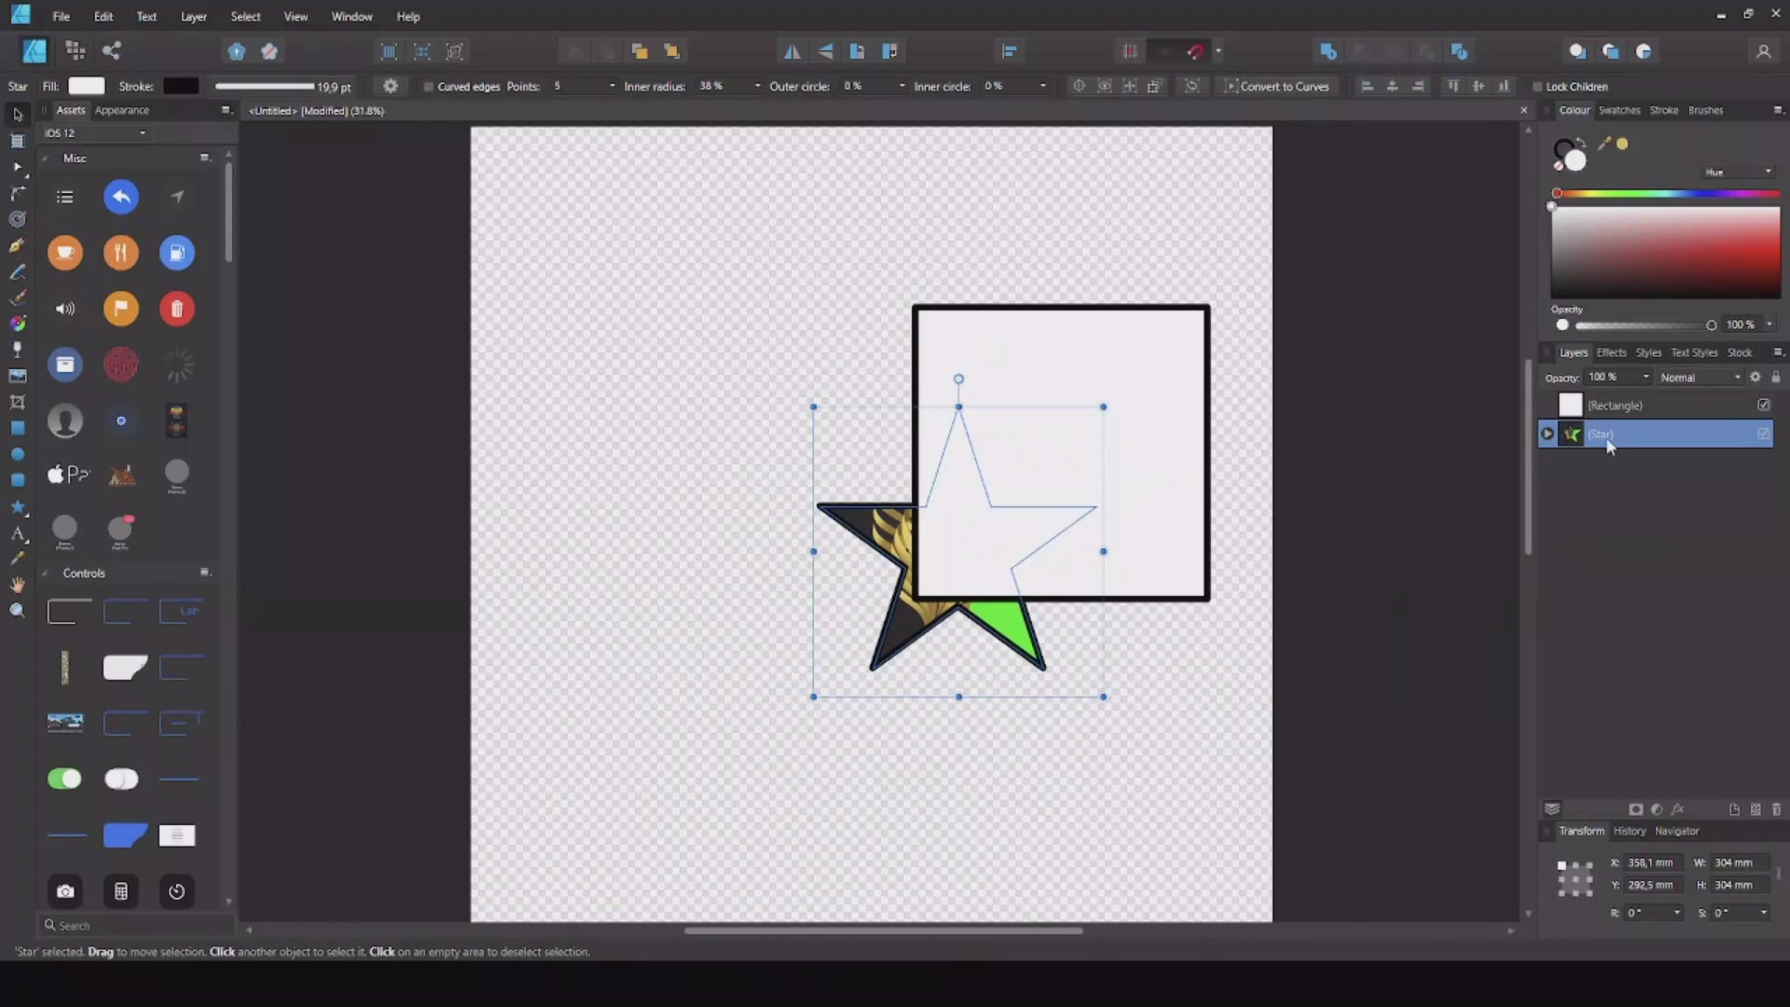
drag(1583, 422, 1603, 412)
mouse_move(953, 536)
mouse_down()
mouse_move(1009, 529)
mouse_move(982, 518)
mouse_move(975, 535)
mouse_up()
click(733, 545)
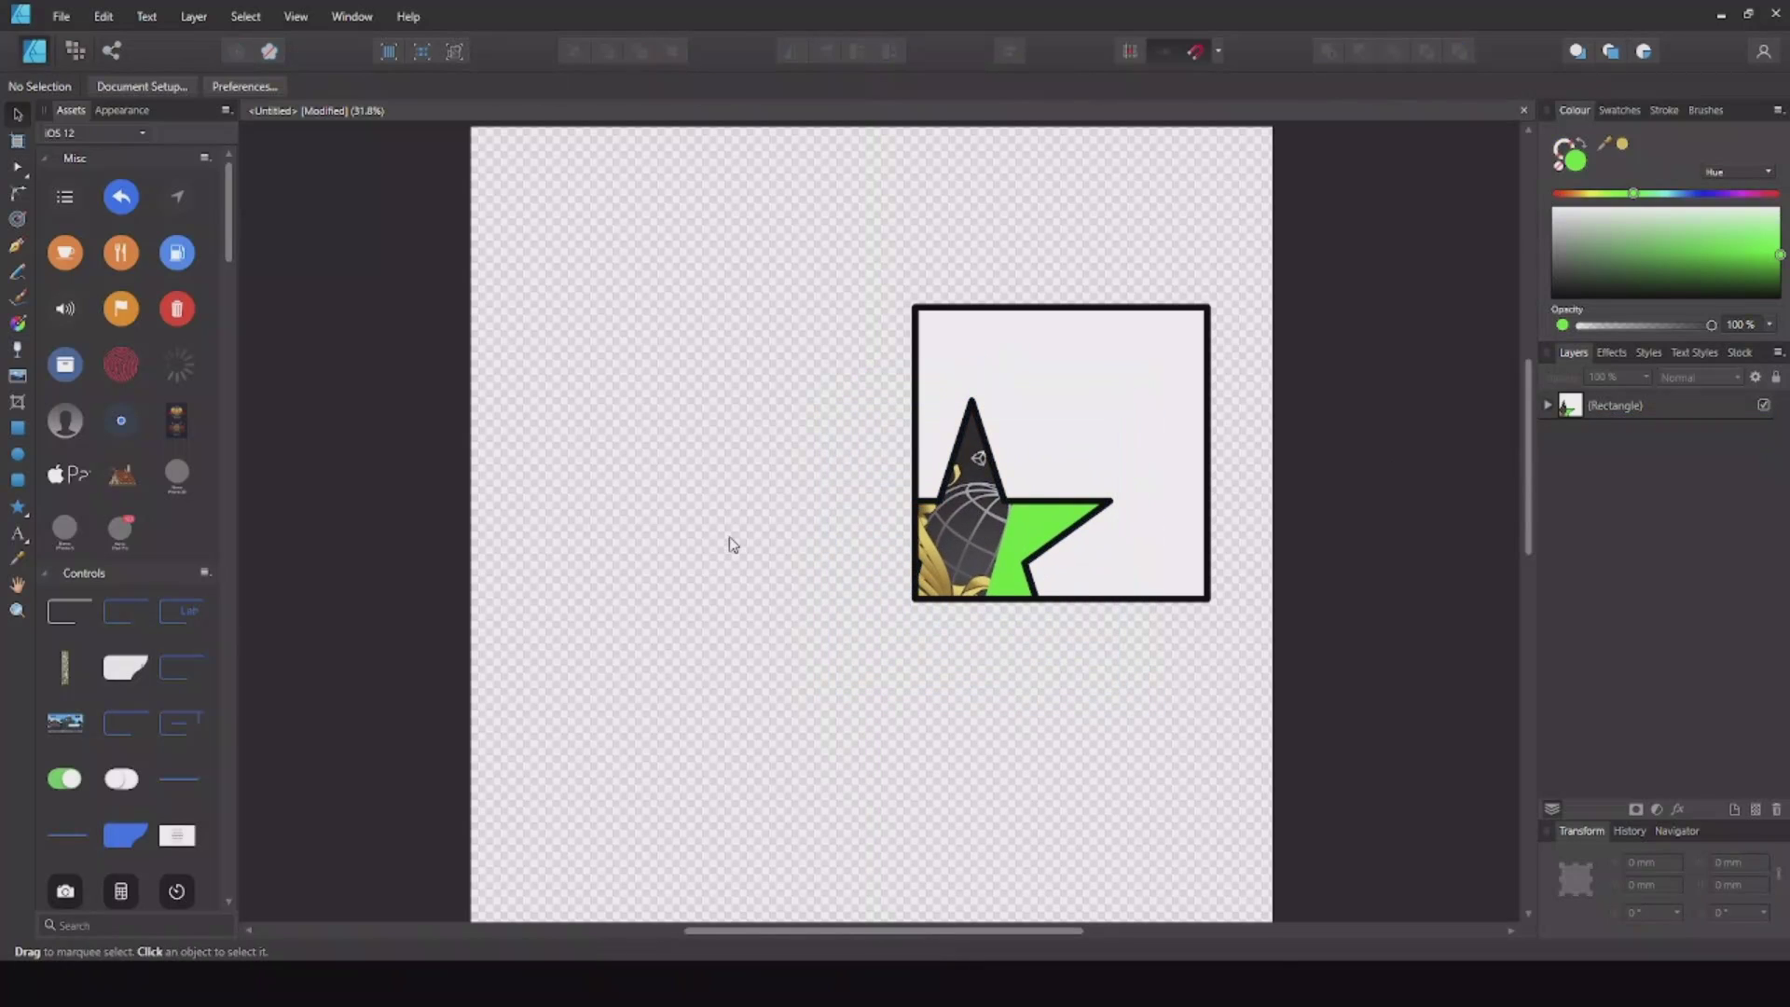
drag(1221, 464, 1067, 591)
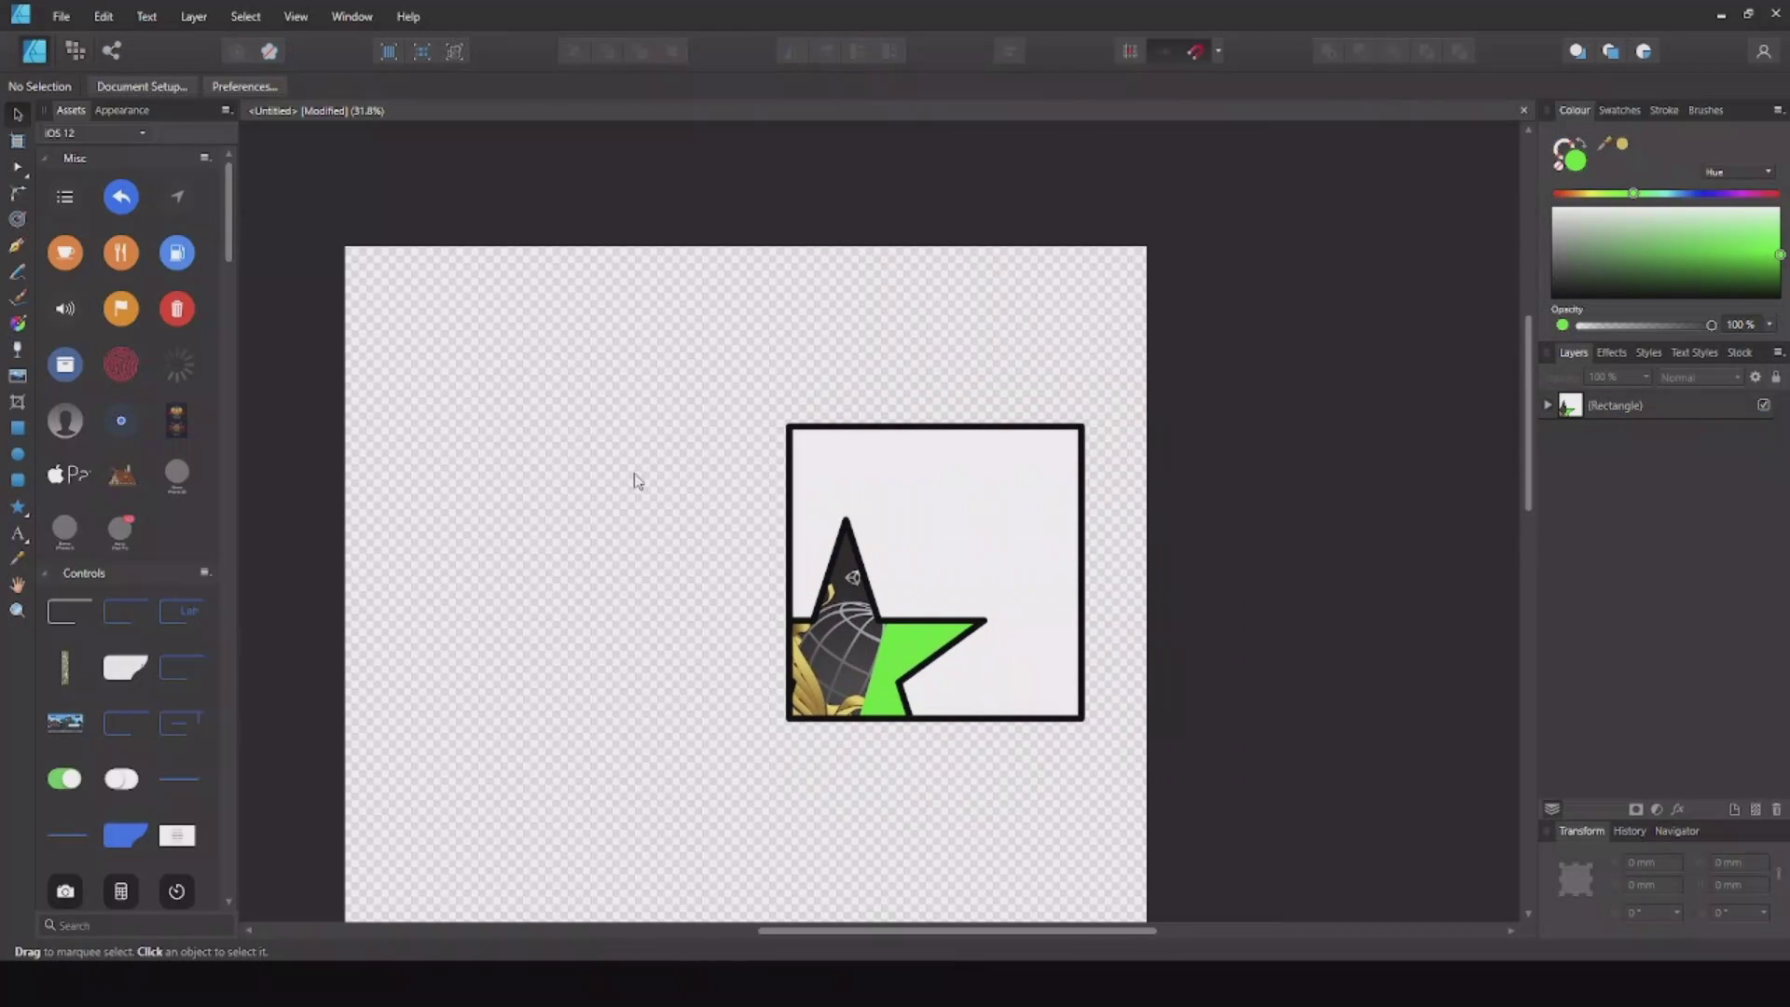
drag(631, 479, 622, 446)
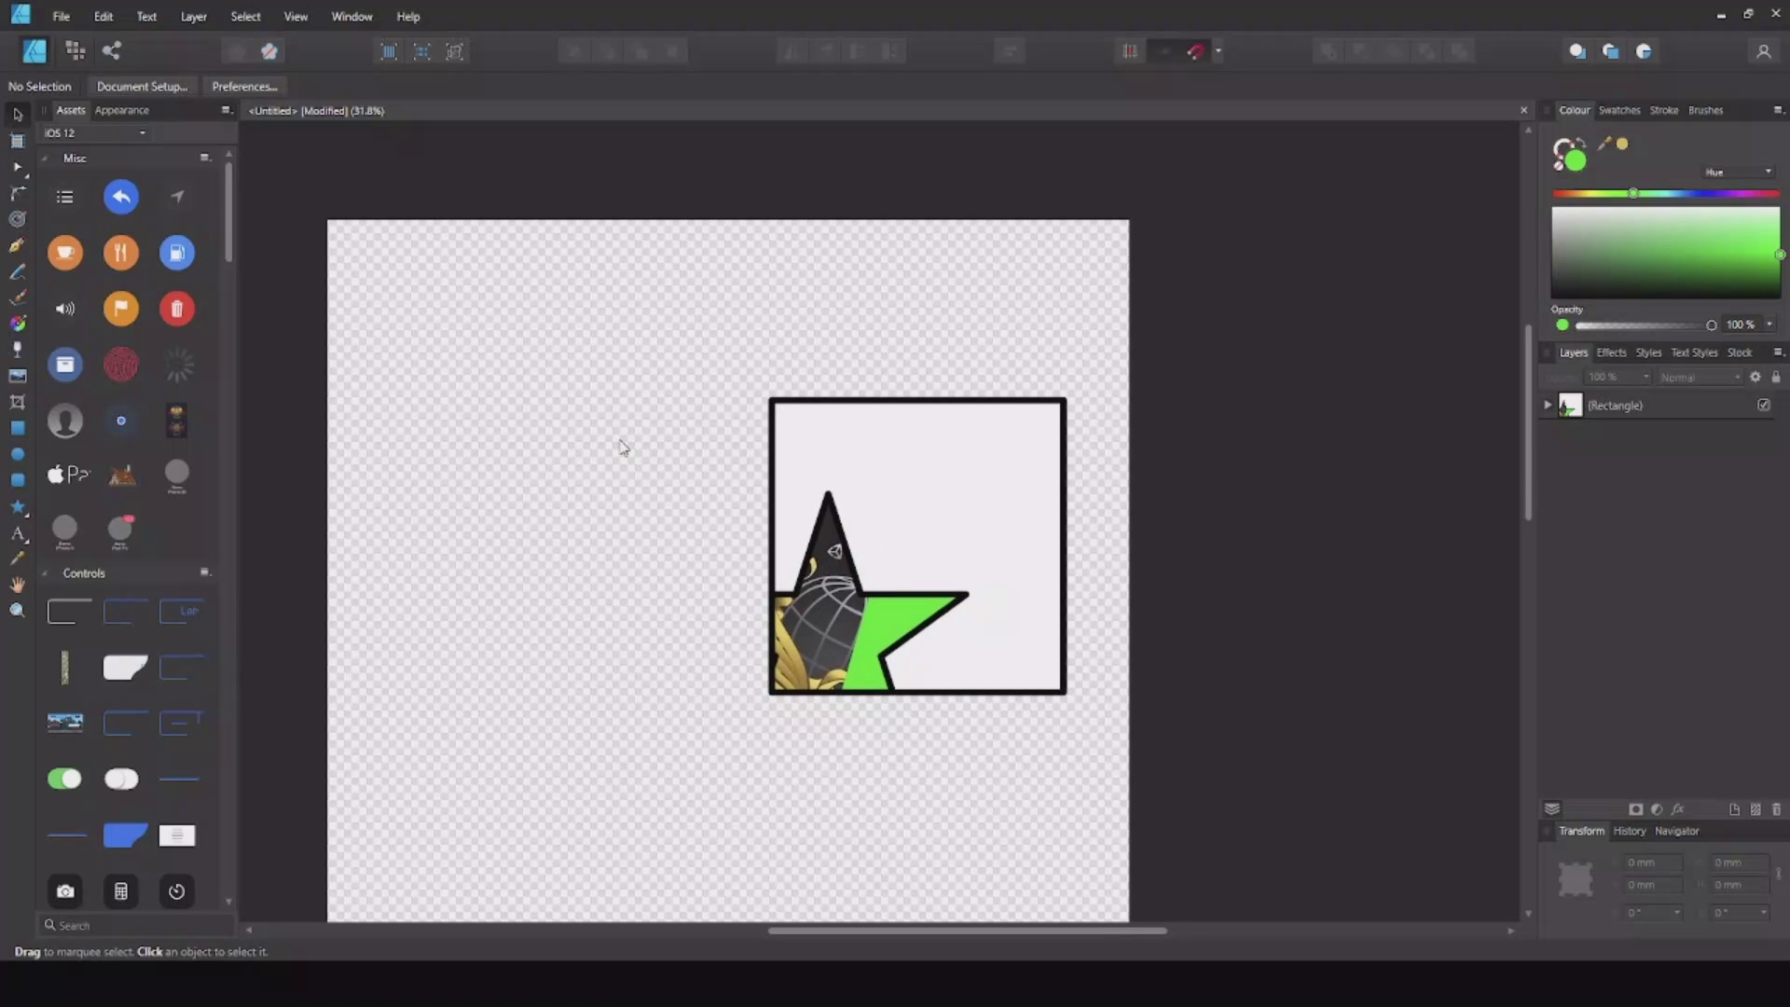
drag(659, 438, 616, 434)
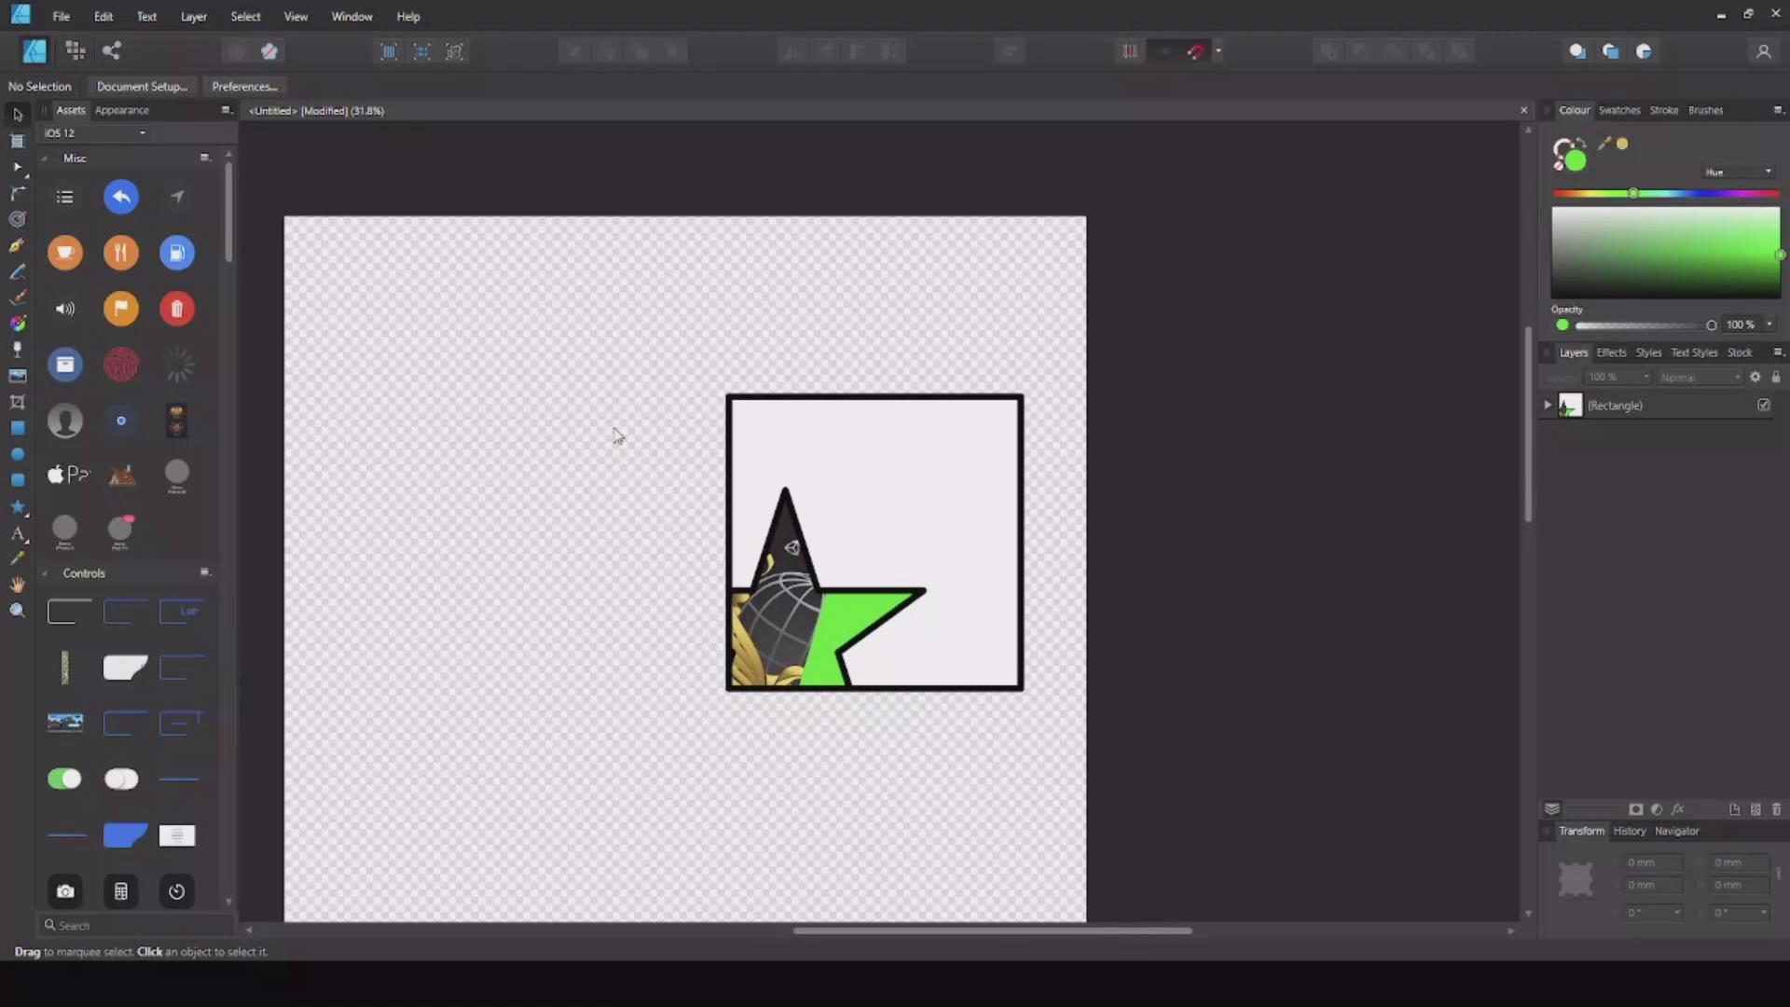
click(17, 508)
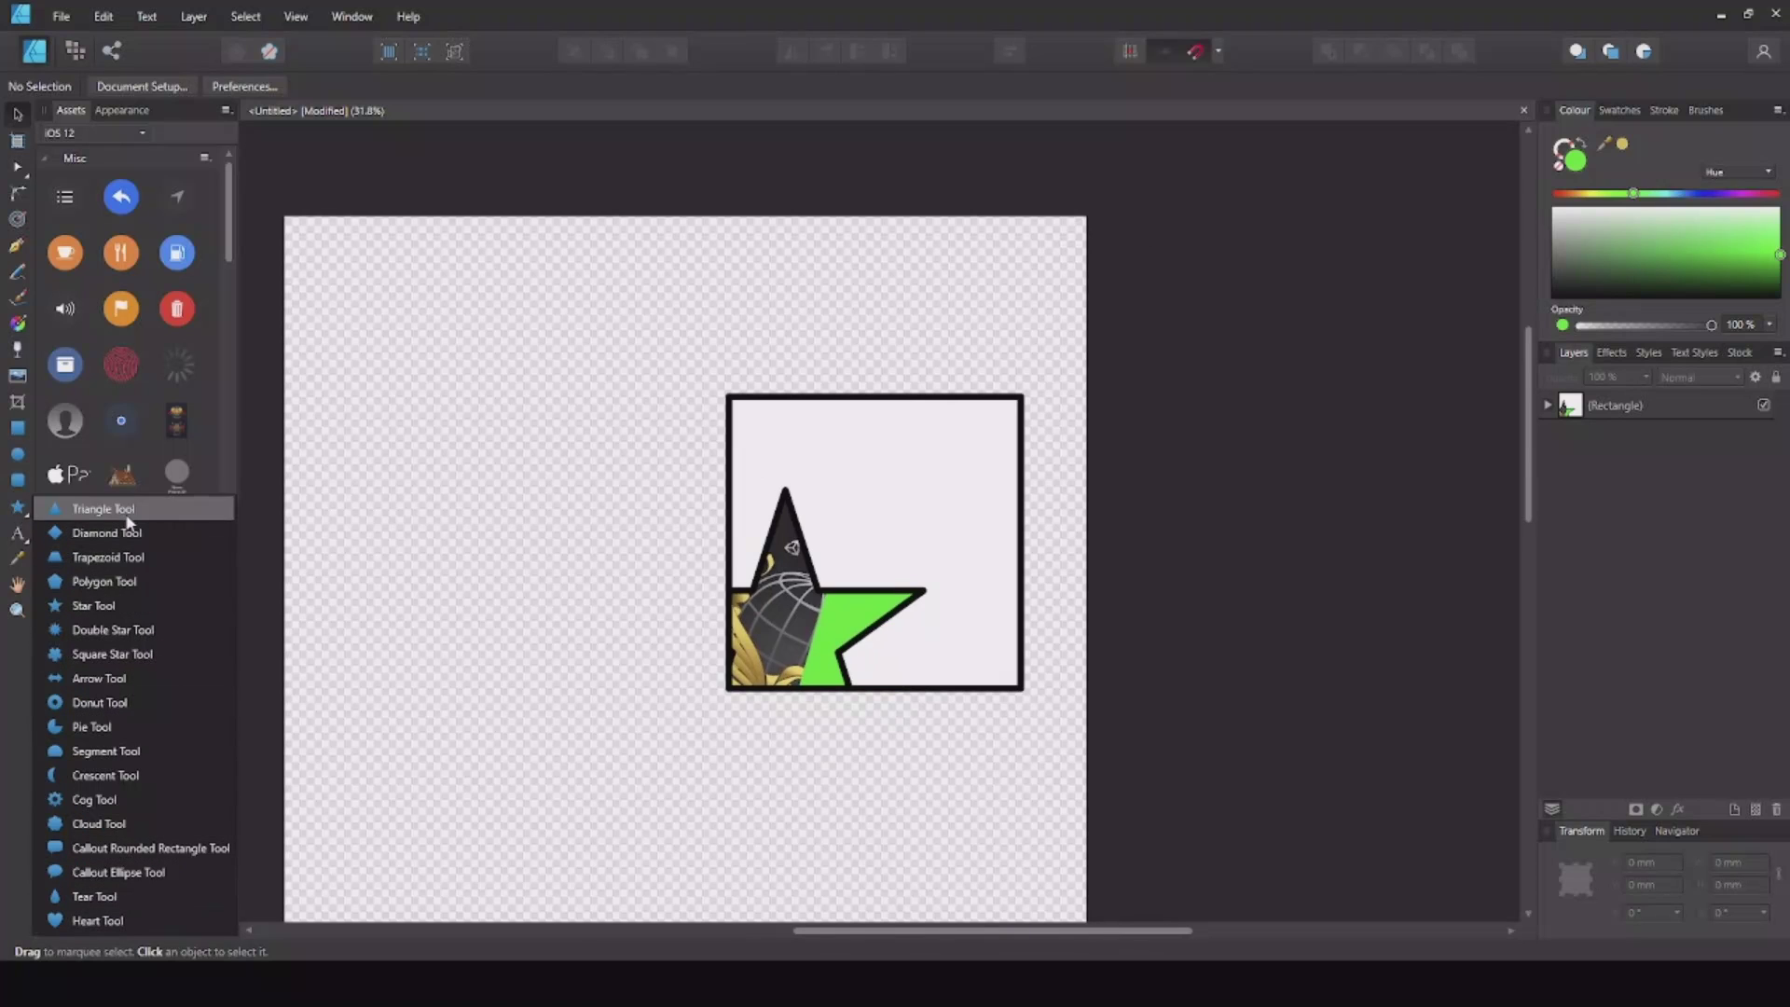
click(536, 594)
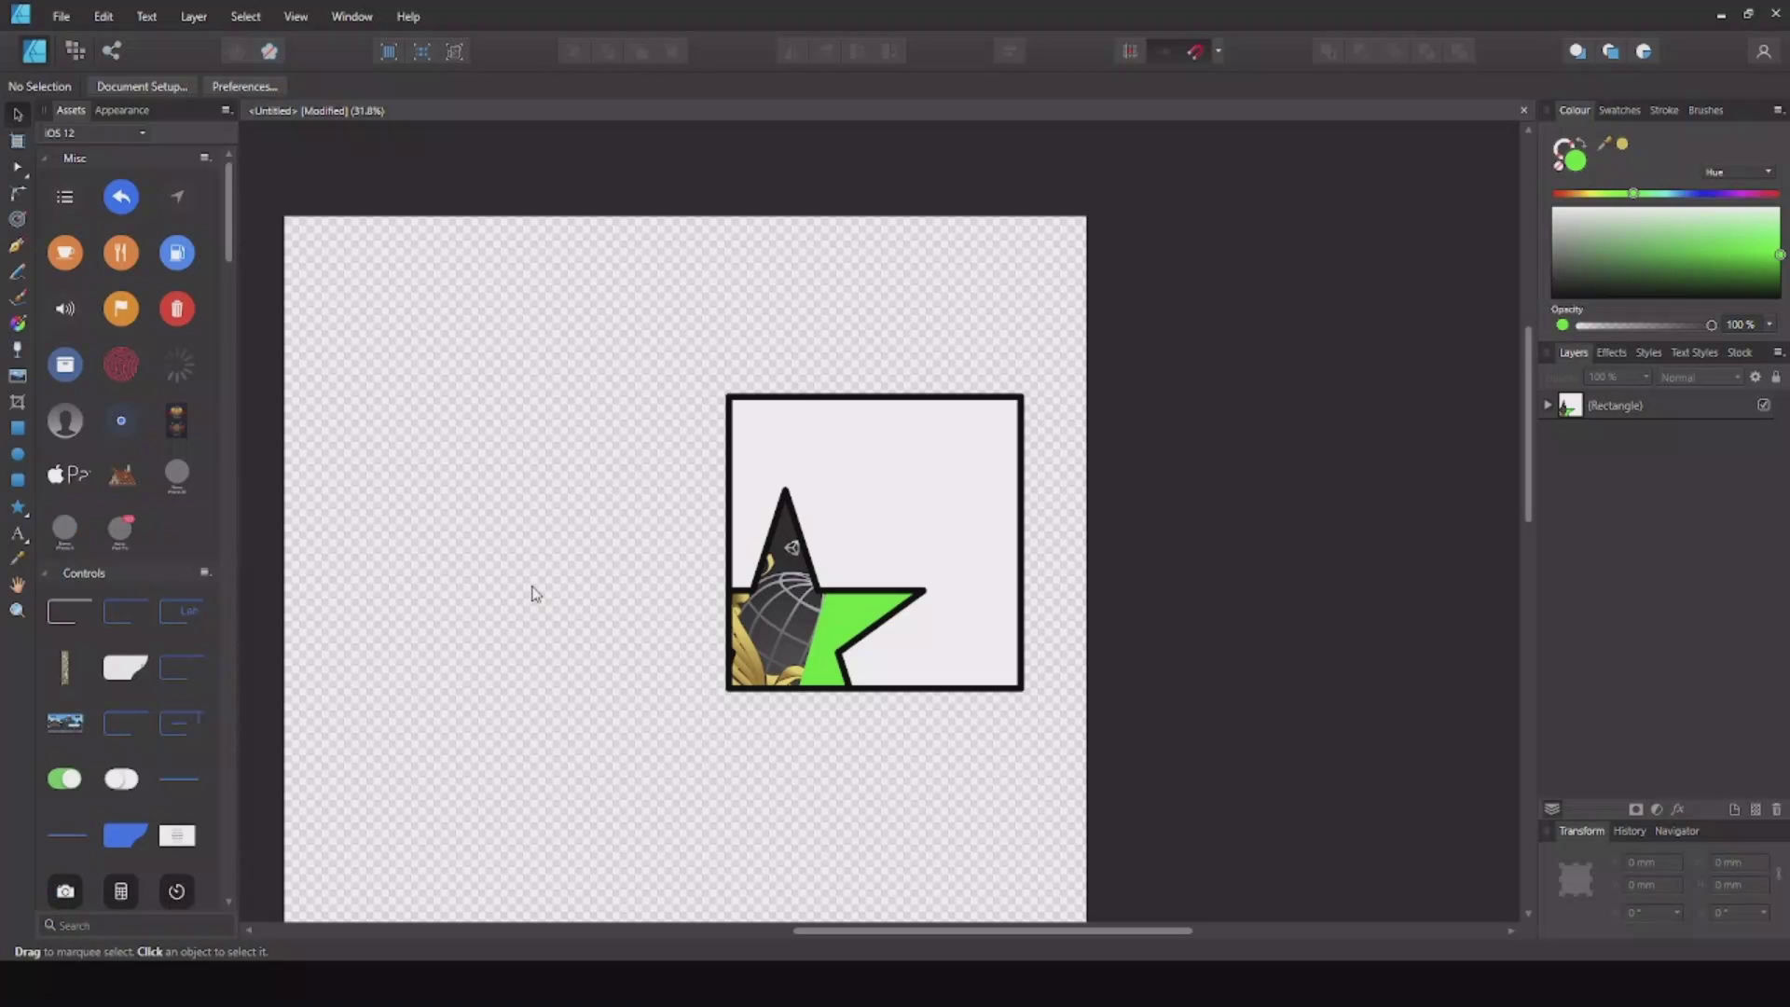